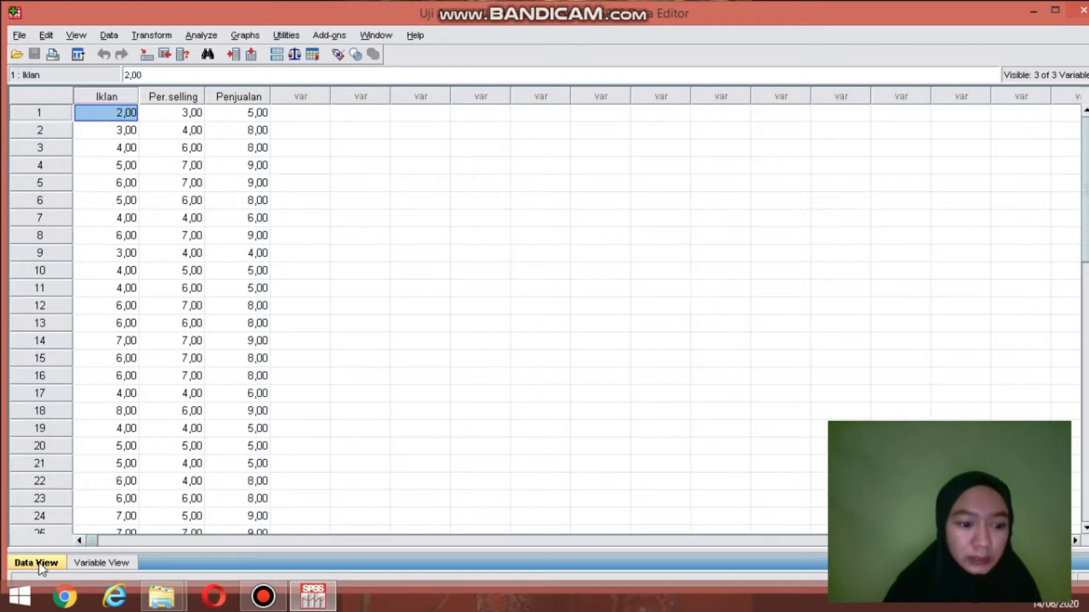
Set up a linear regression with Volume Penjualan as the dependent variable and Iklan and Personal Selling as the independent variables
left_click(208, 41)
mouse_move(216, 200)
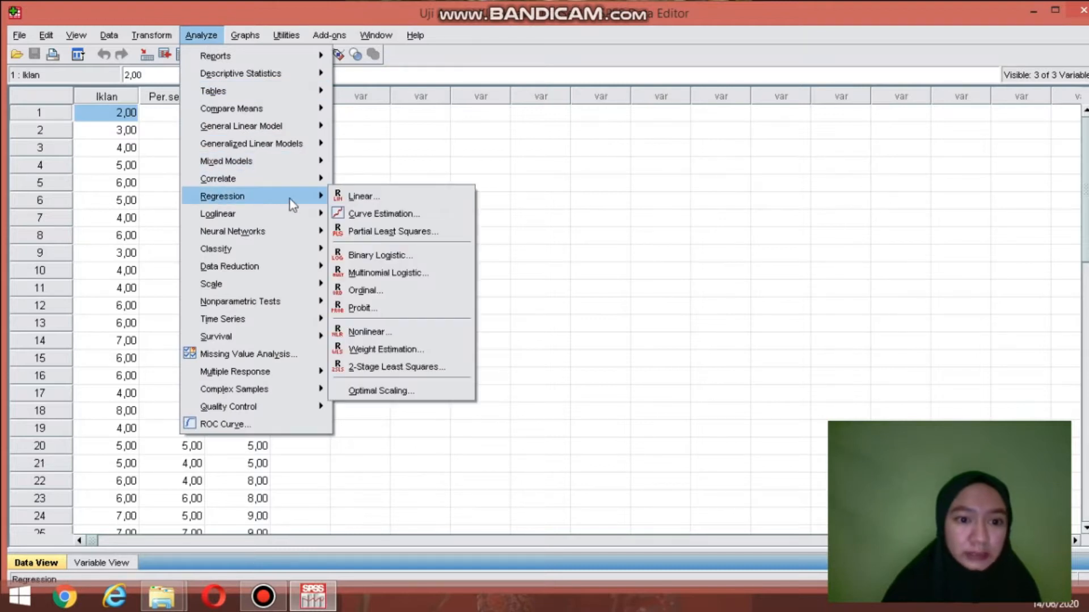
left_click(341, 197)
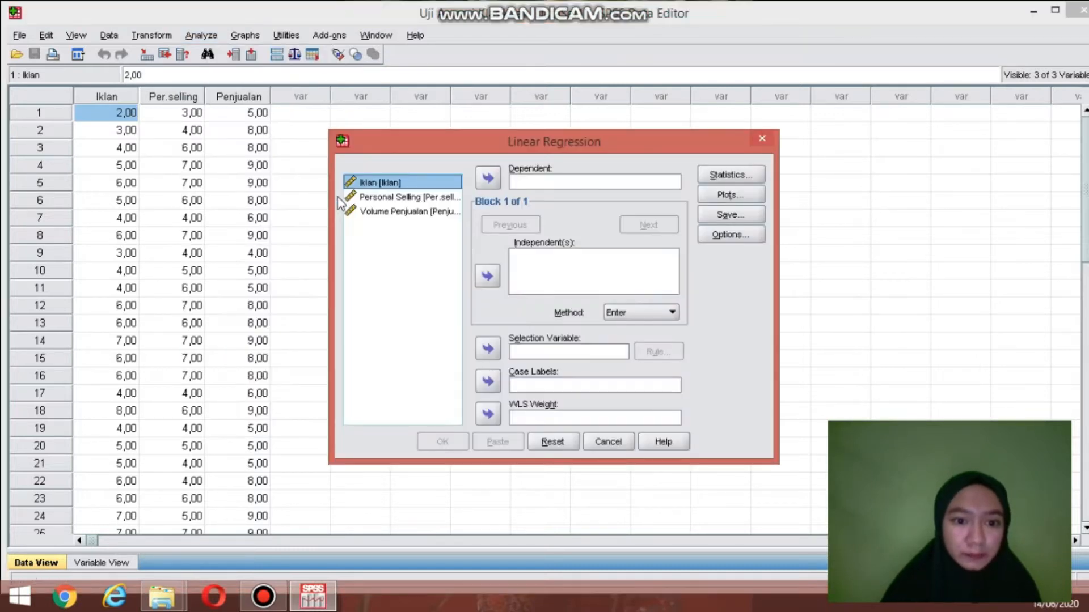
left_click(374, 213)
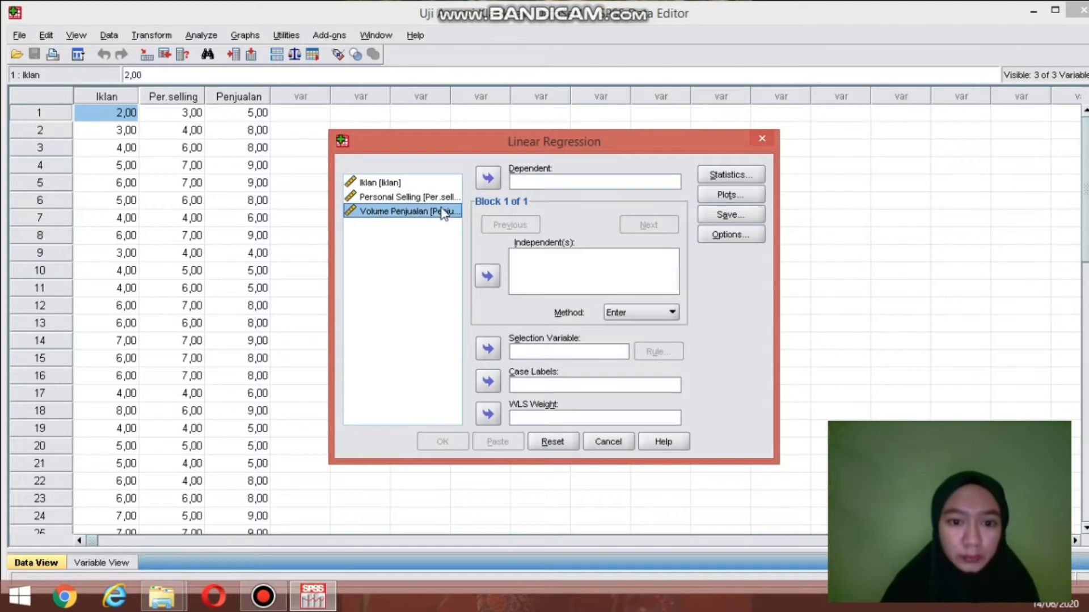
left_click(486, 179)
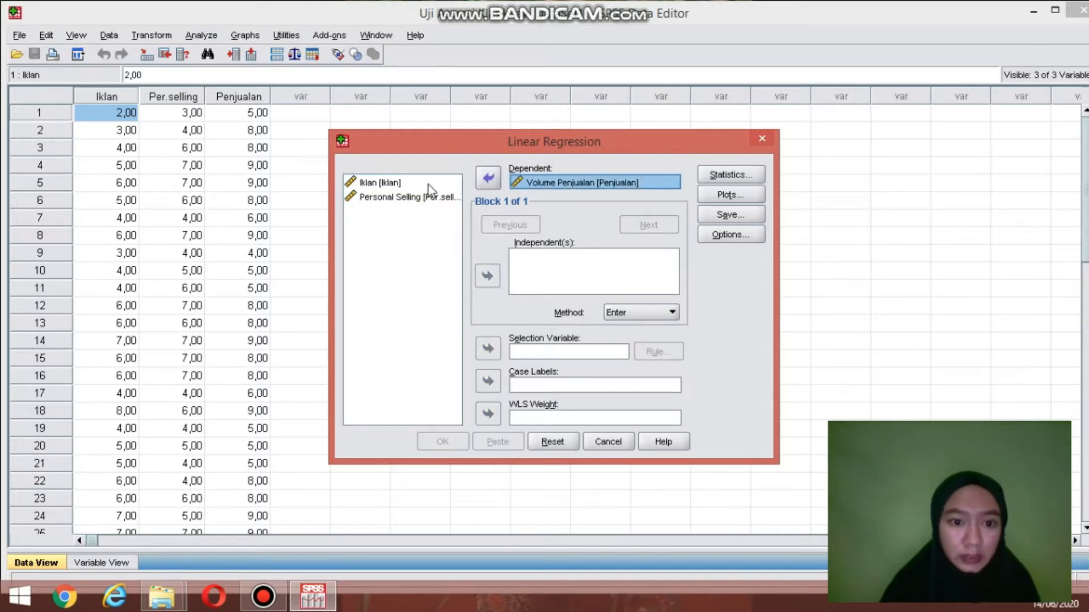
left_click(429, 184)
left_click(428, 199, "shift")
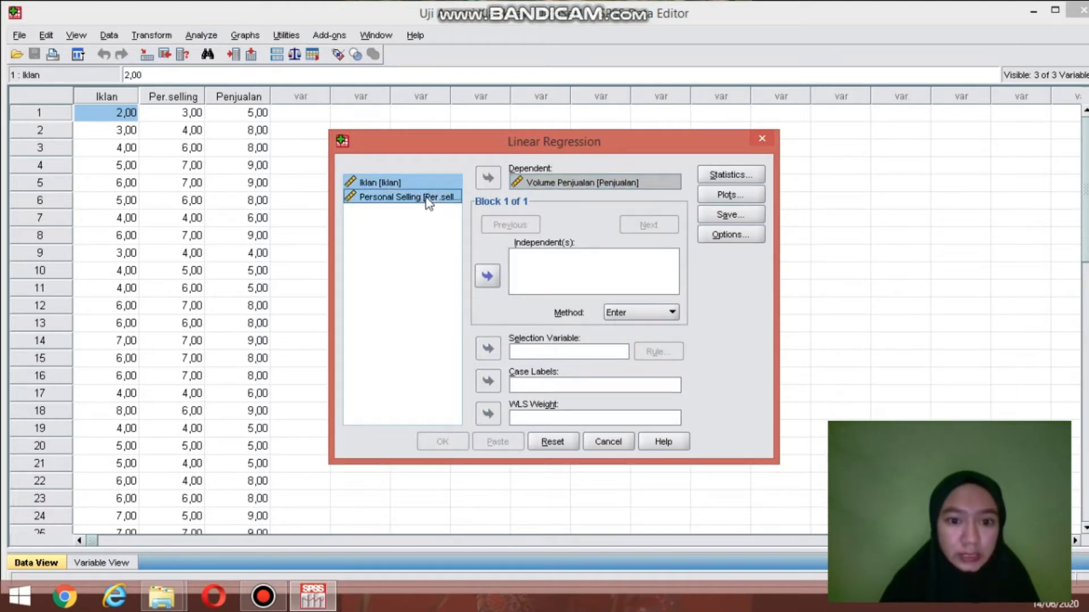
left_click(487, 277)
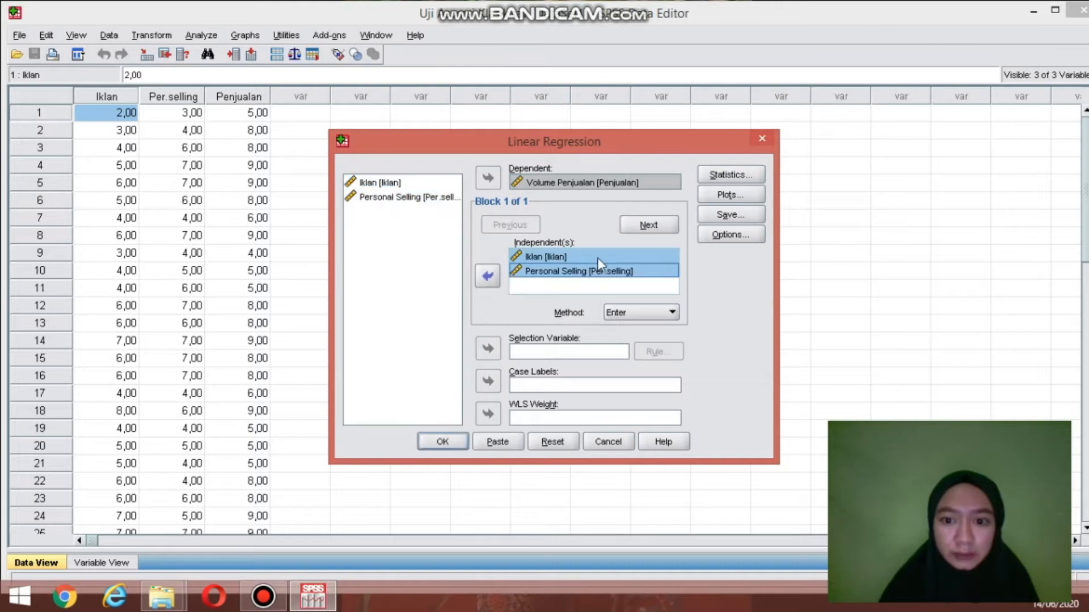
Choose to save the standardized residuals as a new variable and run the linear regression
left_click(719, 215)
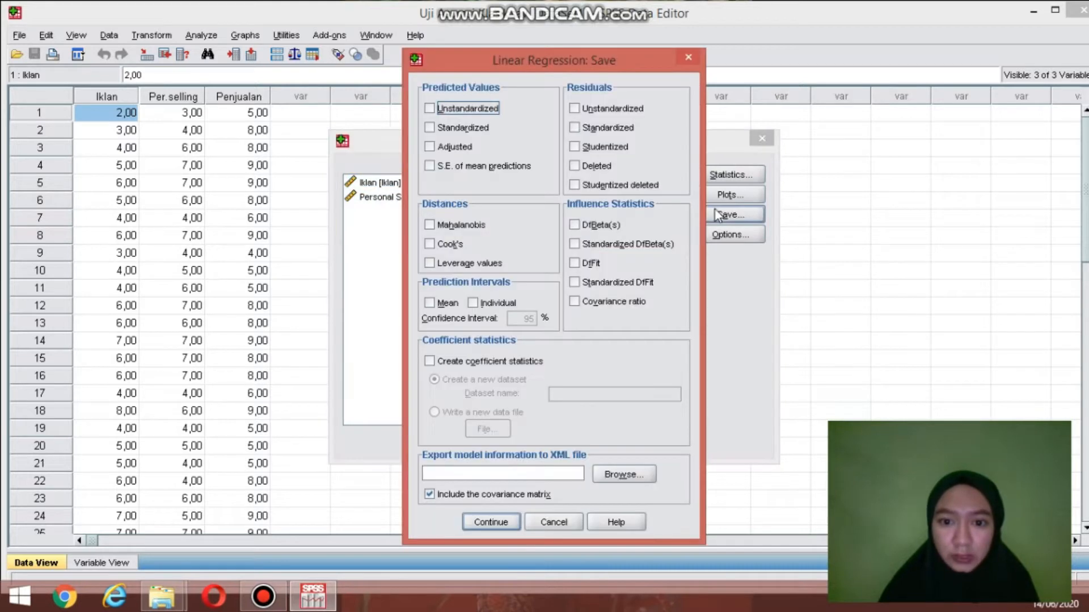
left_click(603, 130)
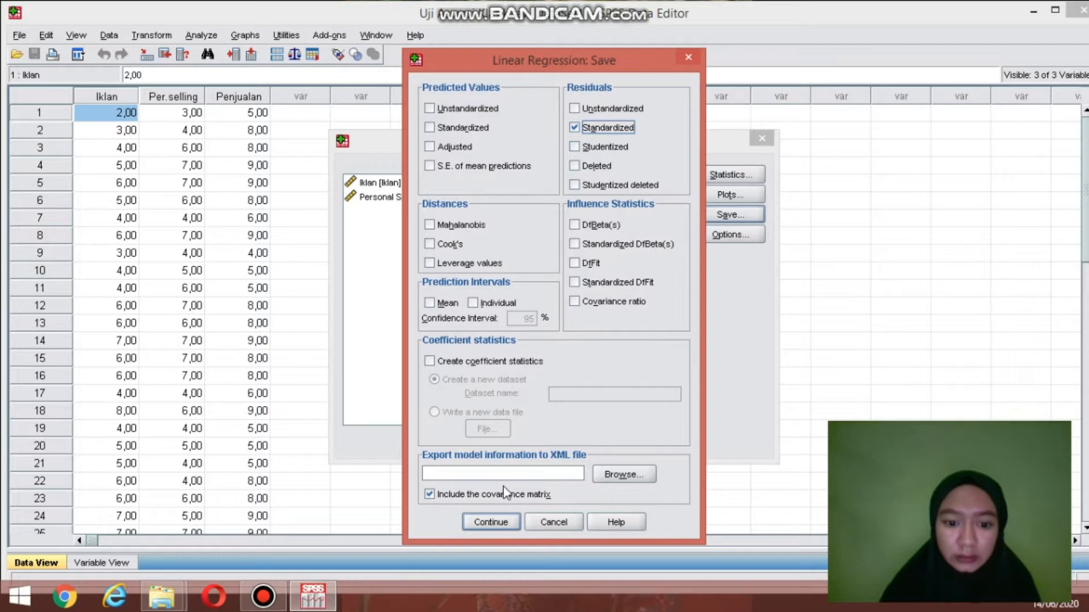
left_click(491, 522)
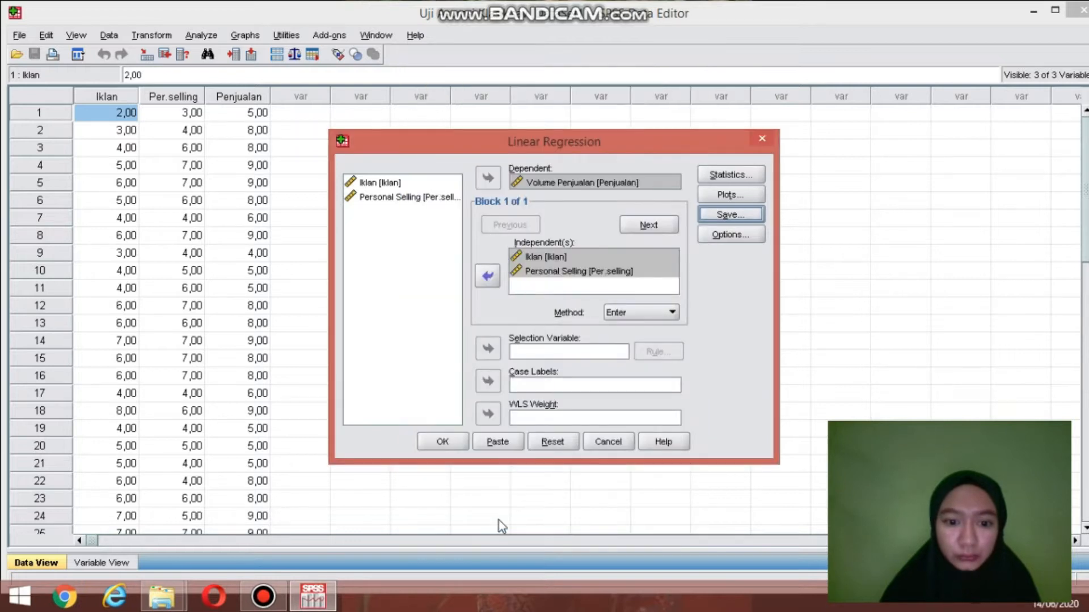
left_click(437, 441)
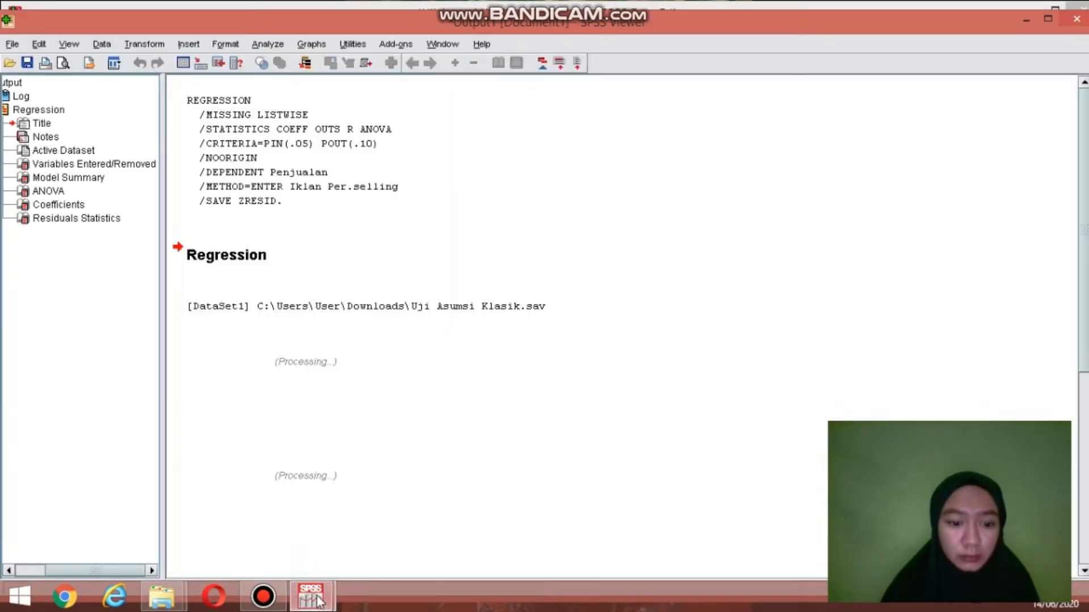
Return to the dataset and run a One-Sample Kolmogorov-Smirnov test on Standardized Residual against the Normal distribution
mouse_move(317, 594)
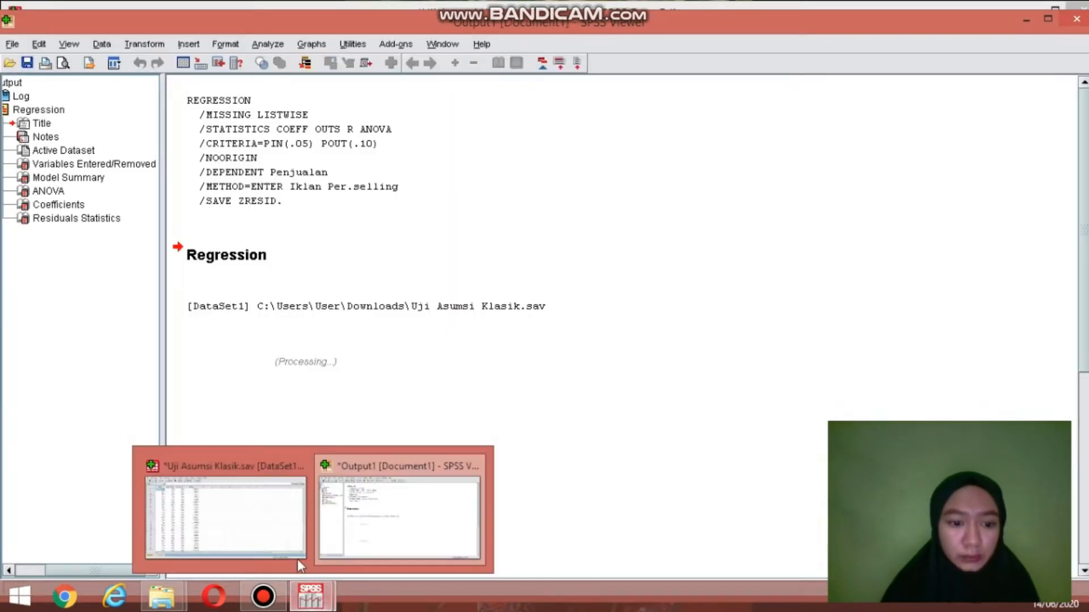
left_click(273, 519)
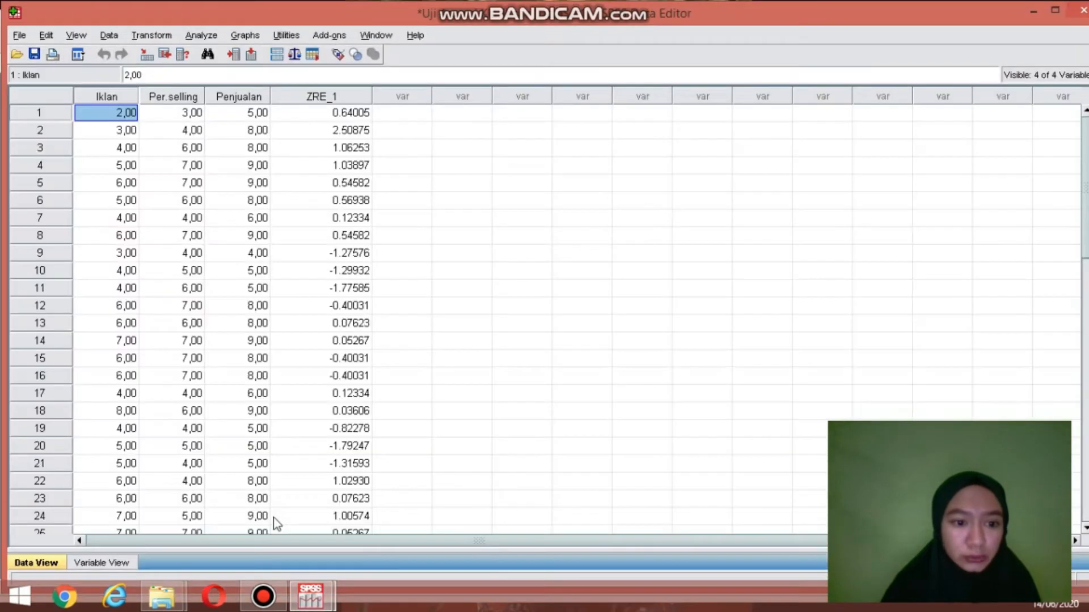
left_click(309, 97)
left_click(202, 35)
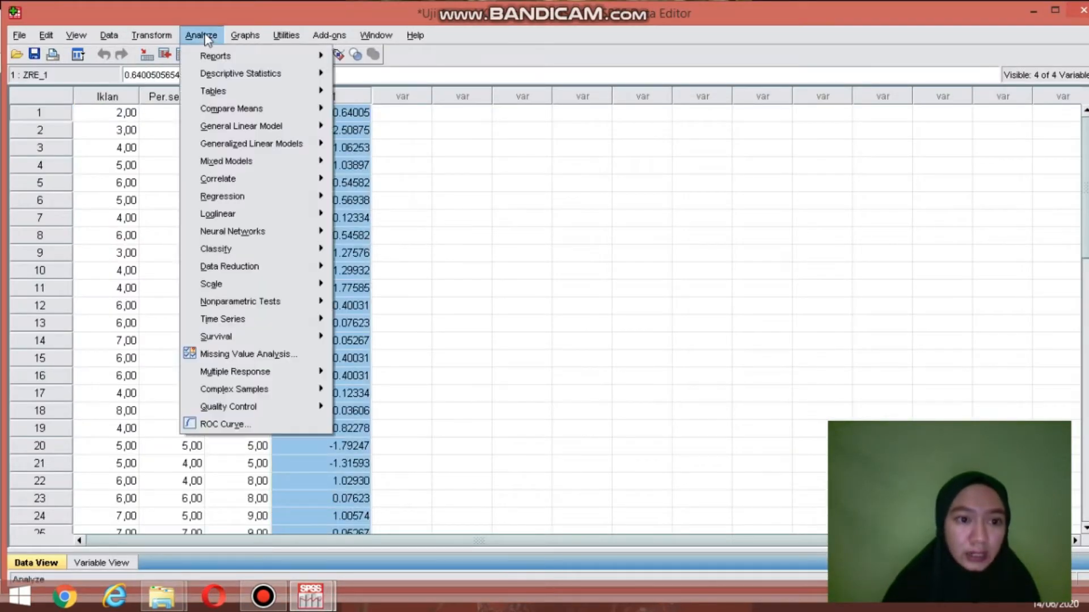
mouse_move(268, 305)
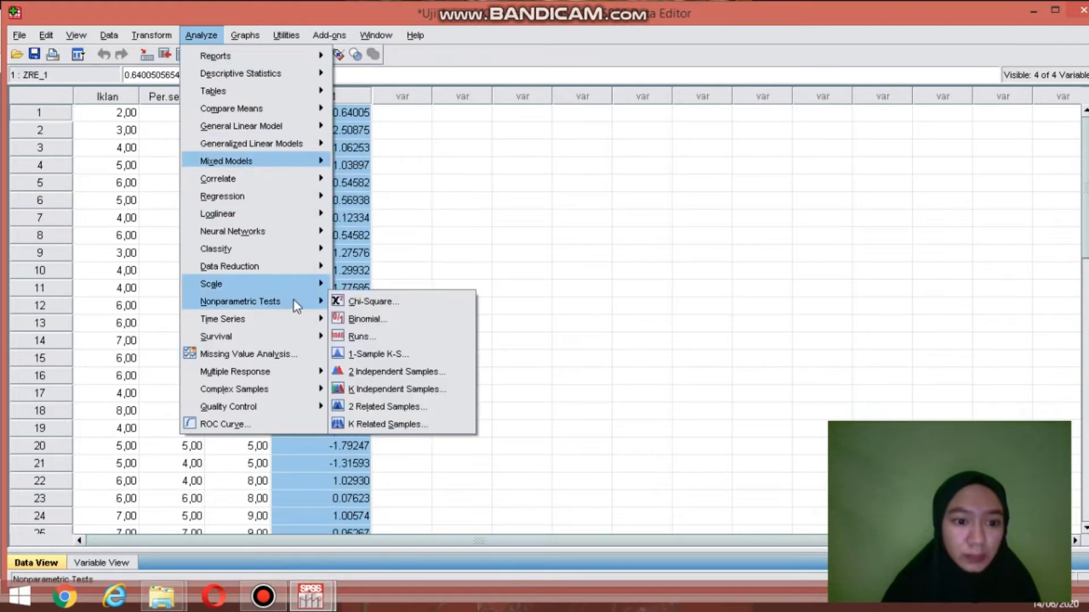
left_click(378, 354)
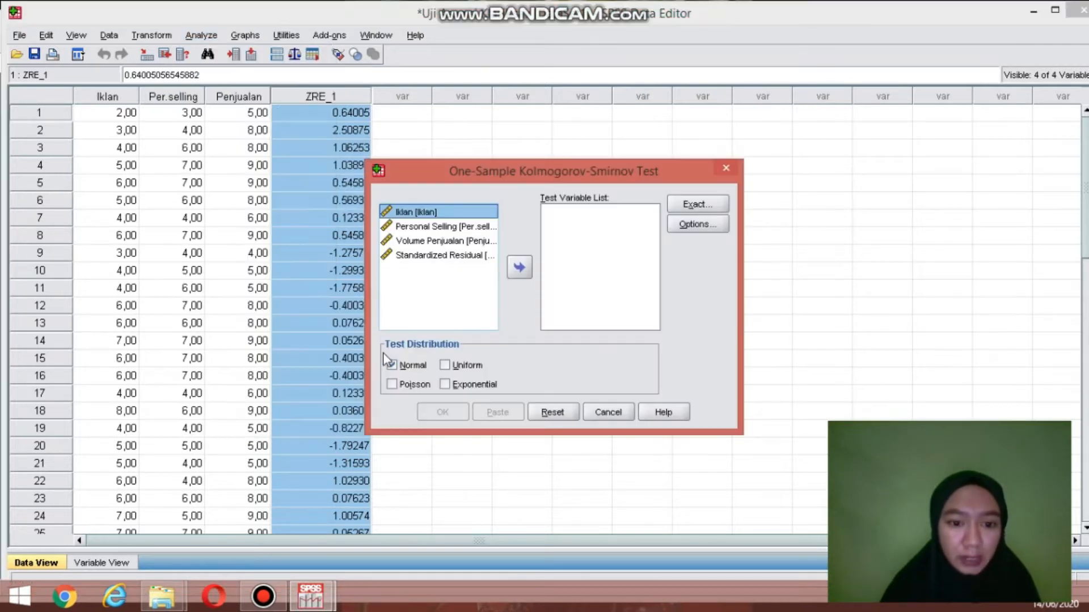
left_click(440, 257)
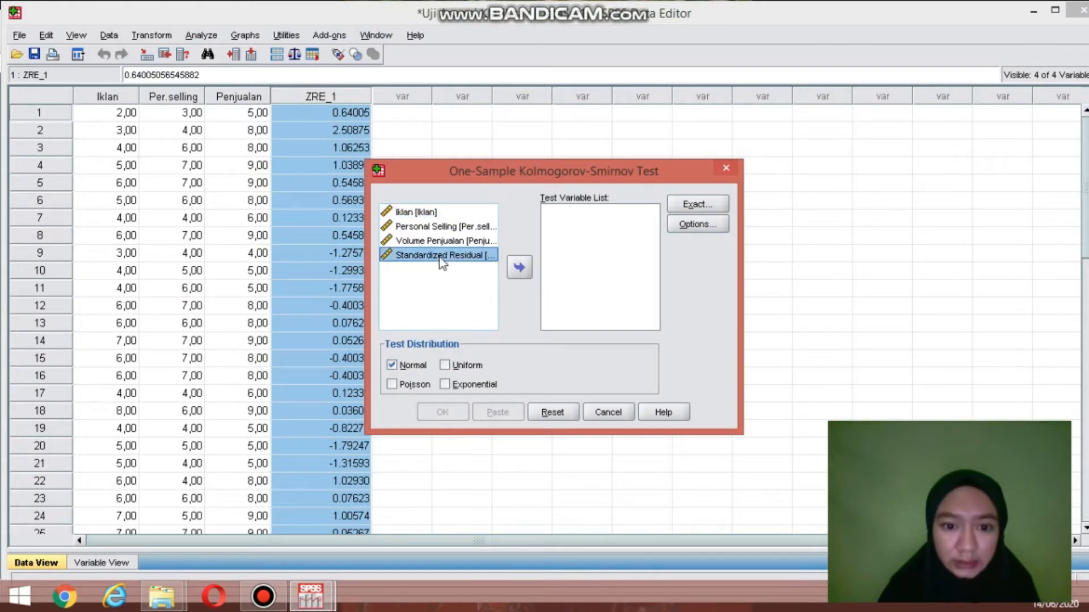
left_click(520, 269)
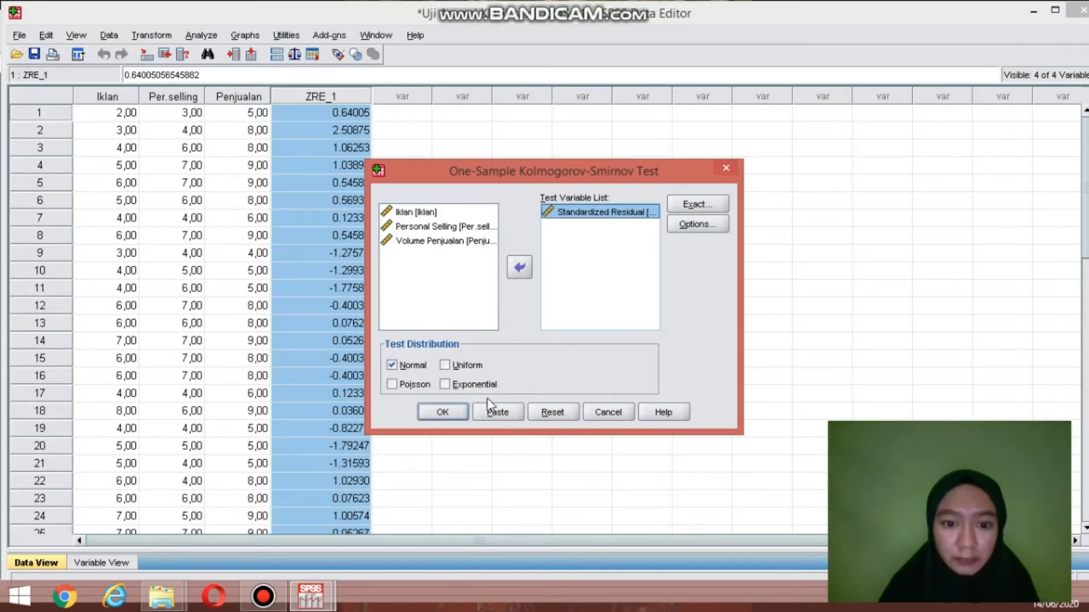
left_click(443, 413)
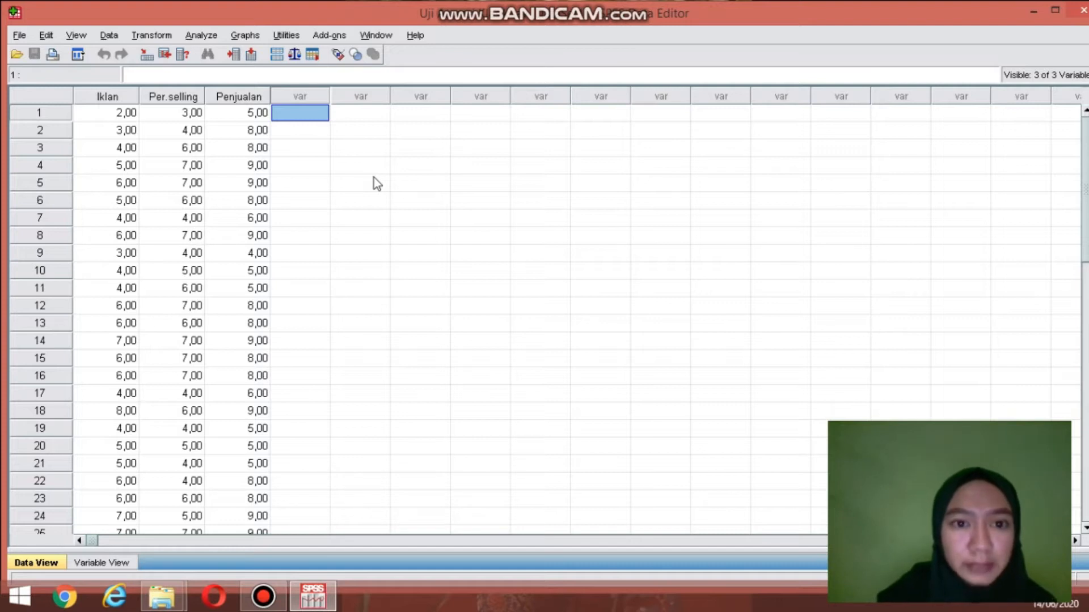
Define a linear regression on the three-variable dataset with Volume Penjualan as dependent and Iklan and Personal Selling as independents
left_click(201, 35)
mouse_move(252, 194)
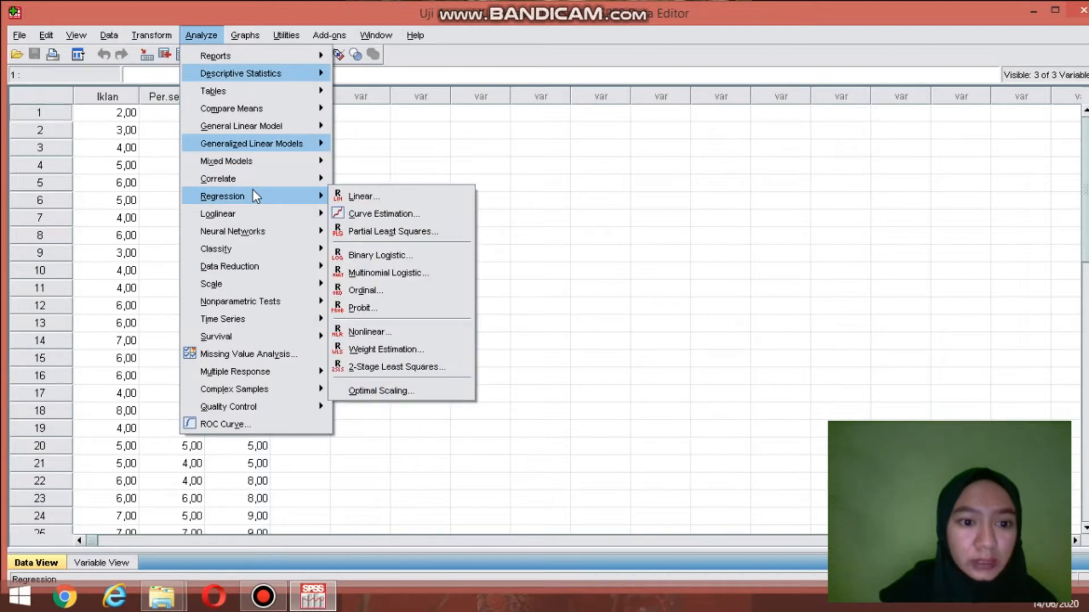
left_click(346, 196)
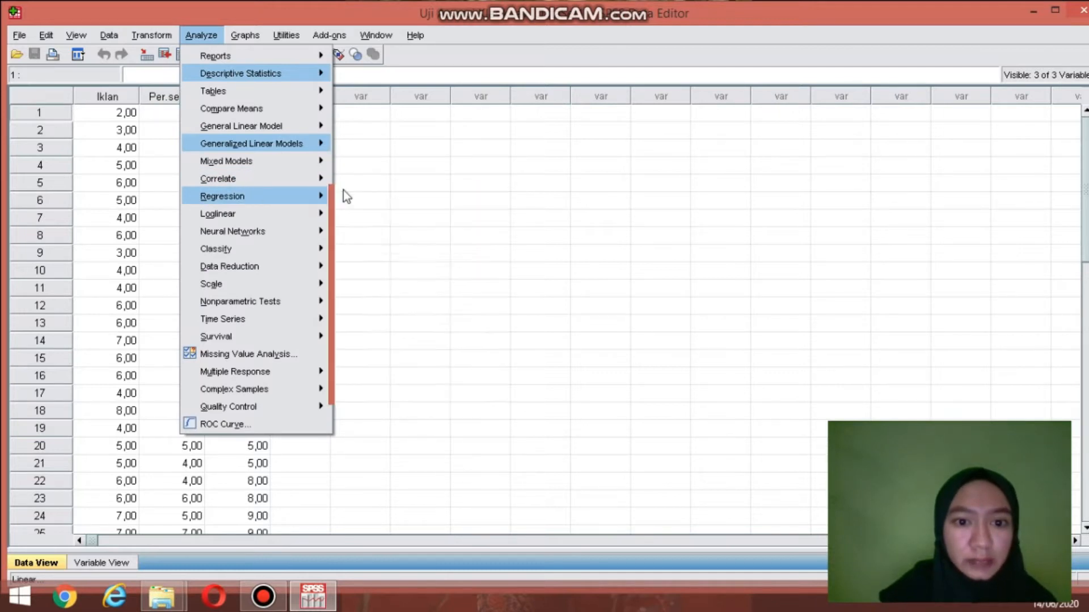
left_click(389, 210)
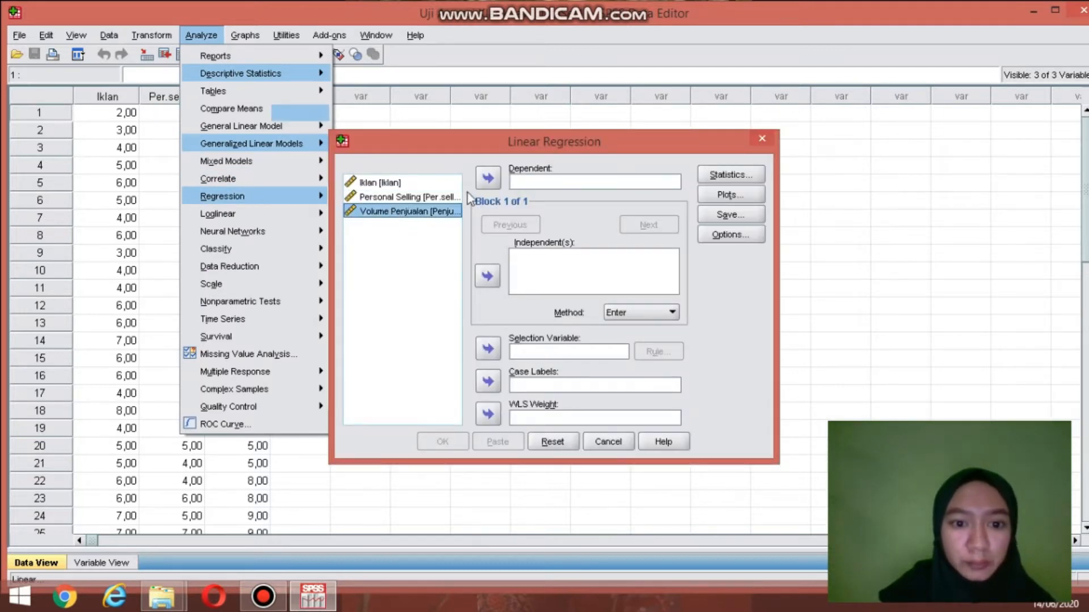
left_click(487, 181)
left_click(411, 197)
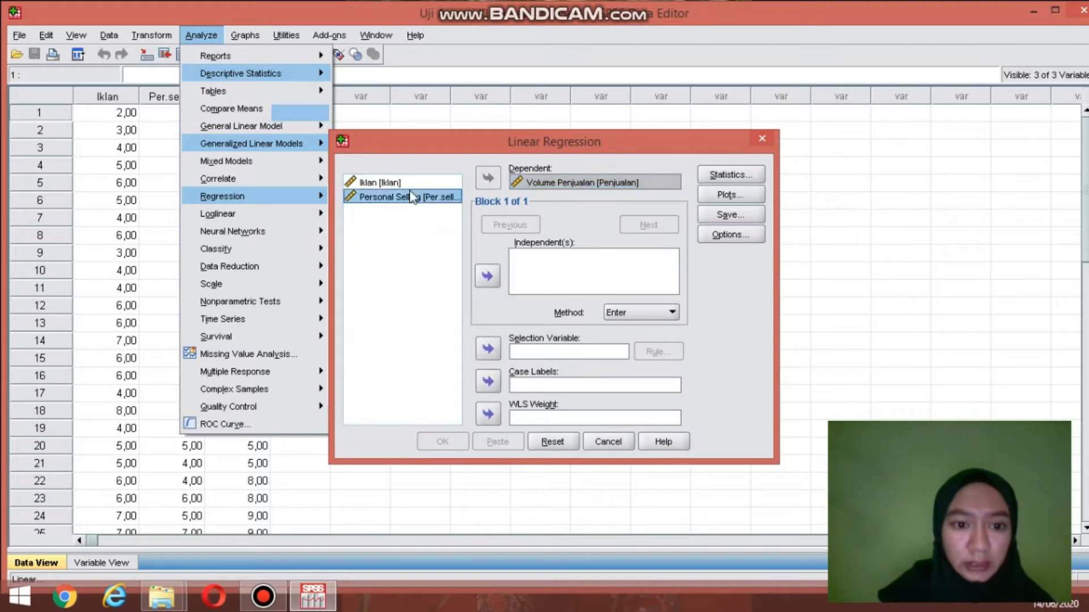
left_click(404, 184)
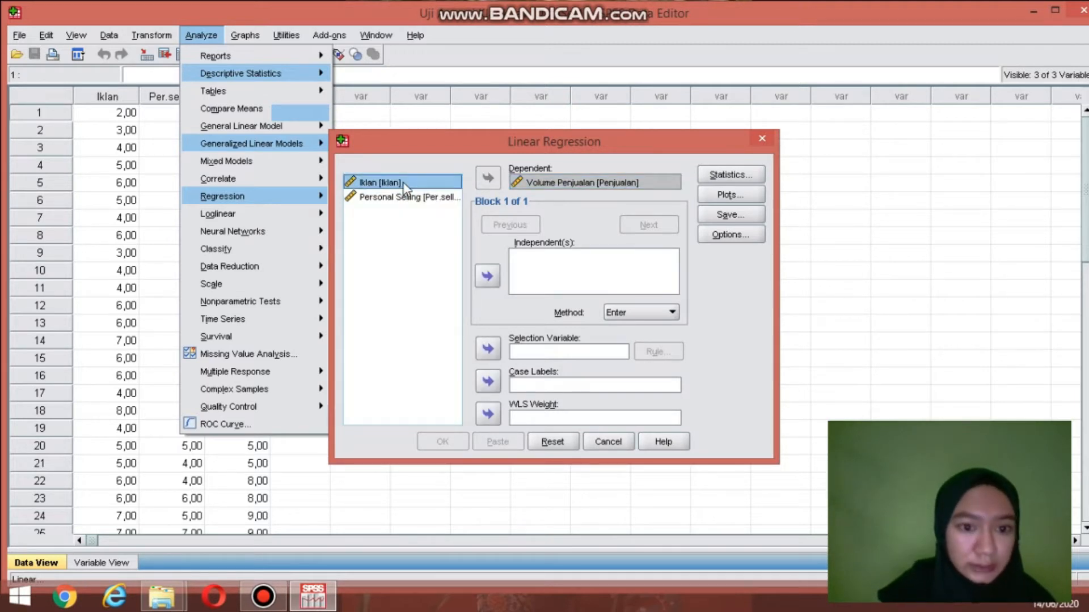
left_click(406, 196, "shift")
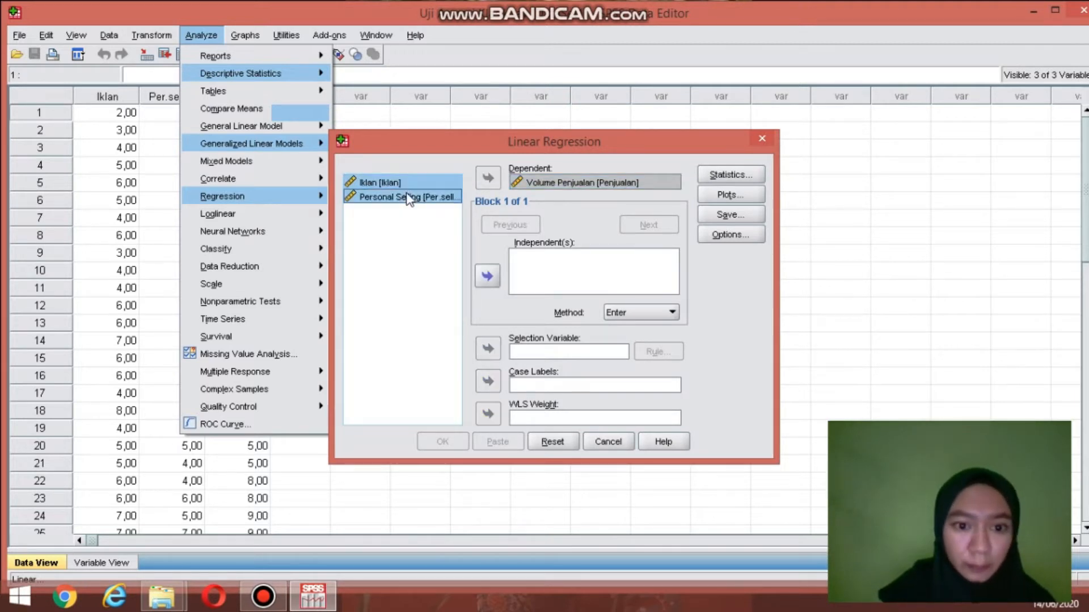
left_click(486, 275)
Add collinearity diagnostics to the regression statistics and run the analysis
left_click(709, 179)
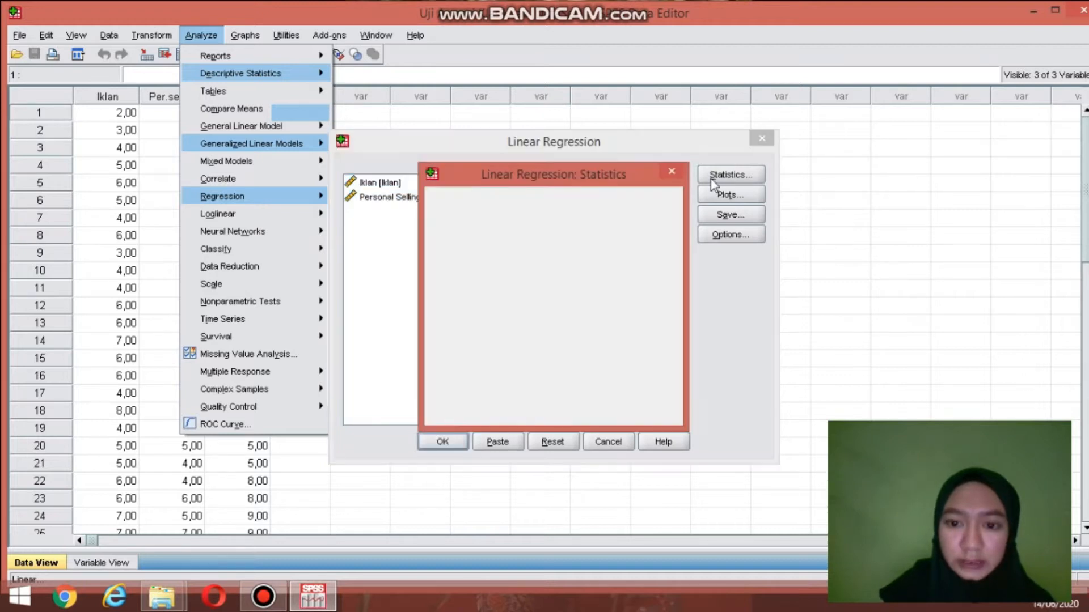
left_click(563, 287)
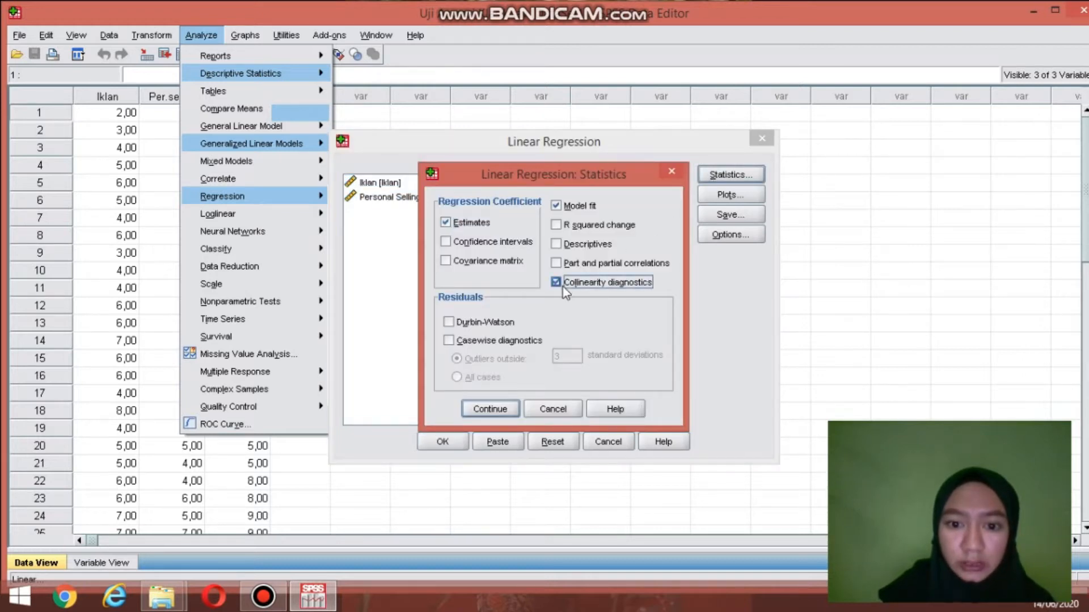
left_click(479, 410)
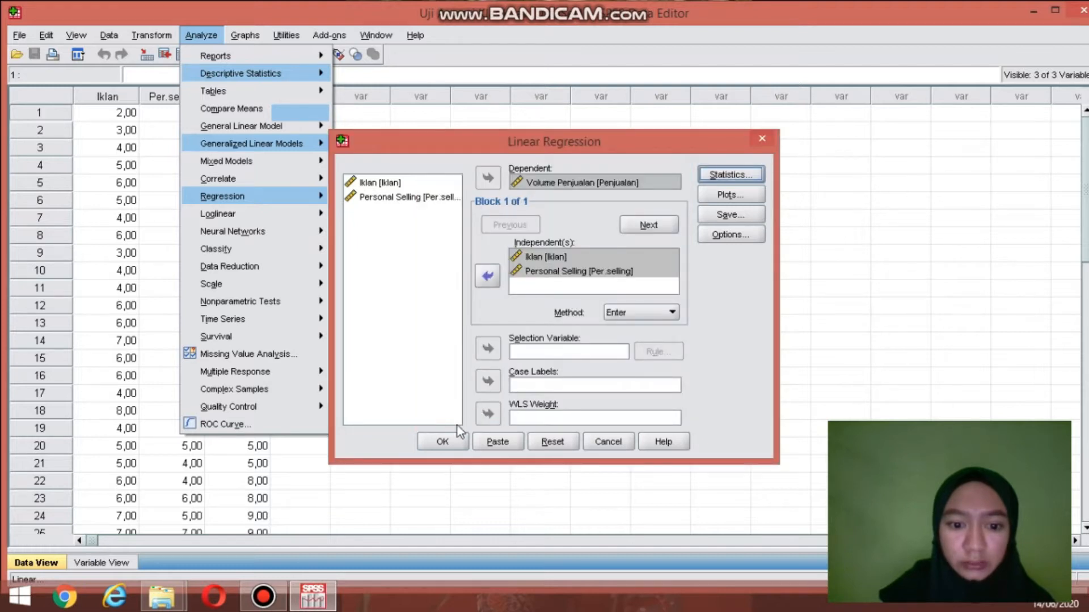
left_click(440, 443)
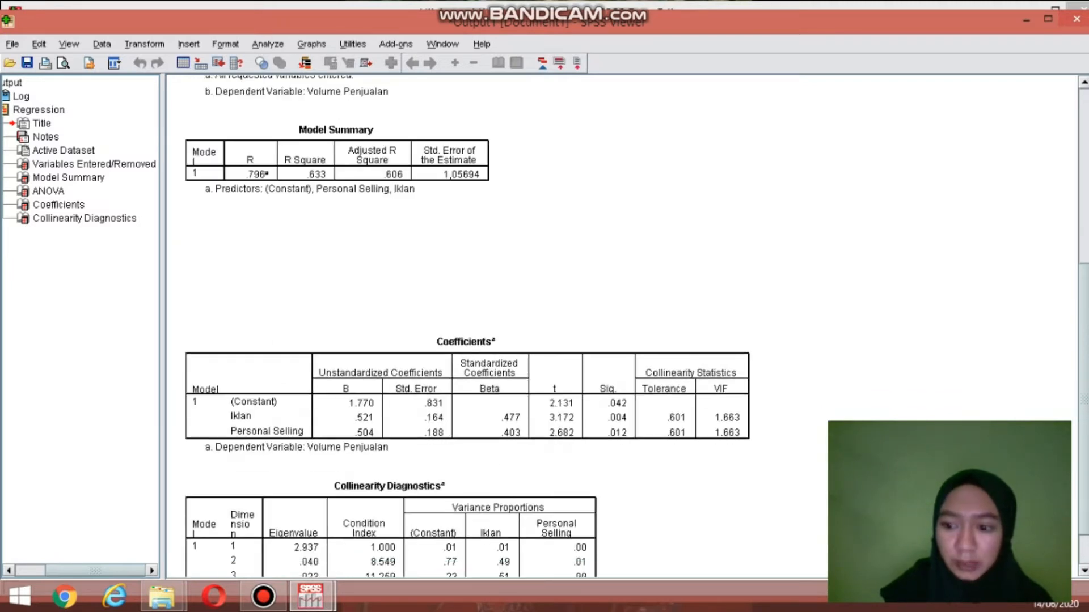
left_click_drag(1086, 477, 1087, 524)
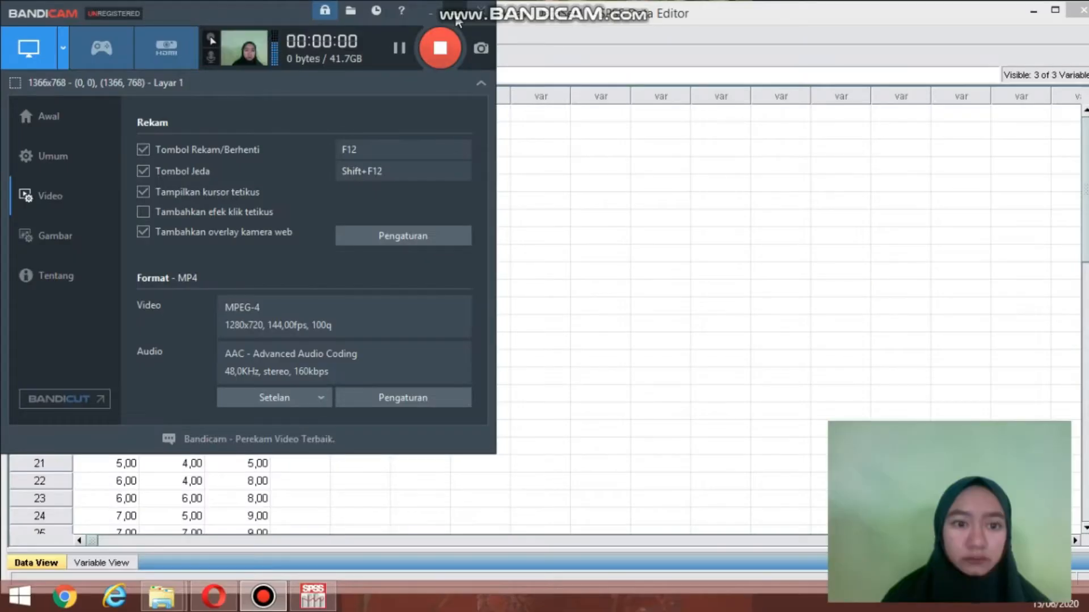
Start a new linear regression in the dataset, assigning Volume Penjualan as dependent and Iklan and Personal Selling as independents
left_click(459, 22)
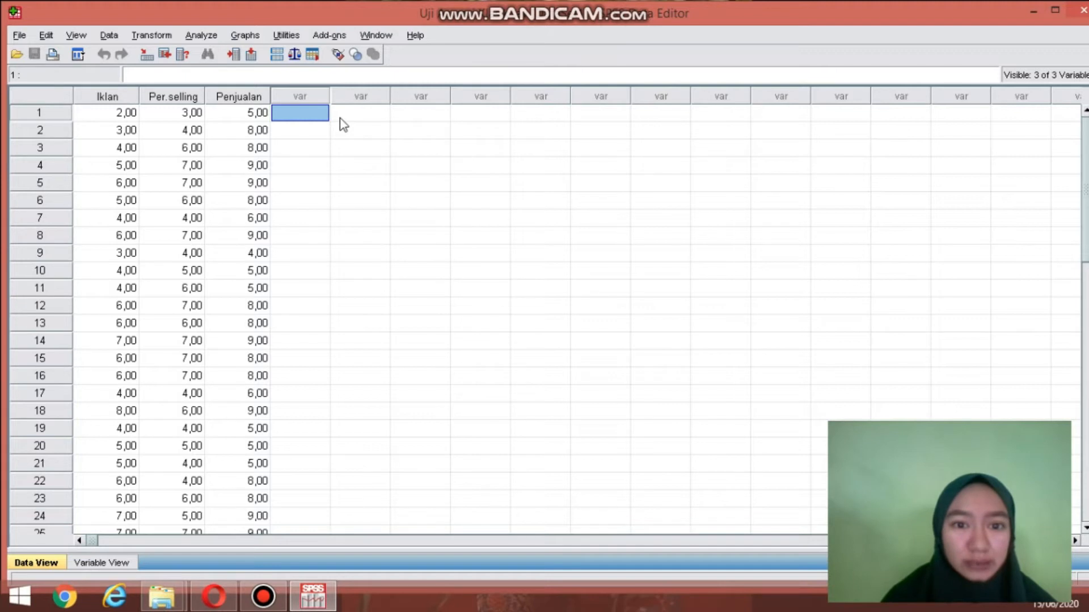
left_click(212, 39)
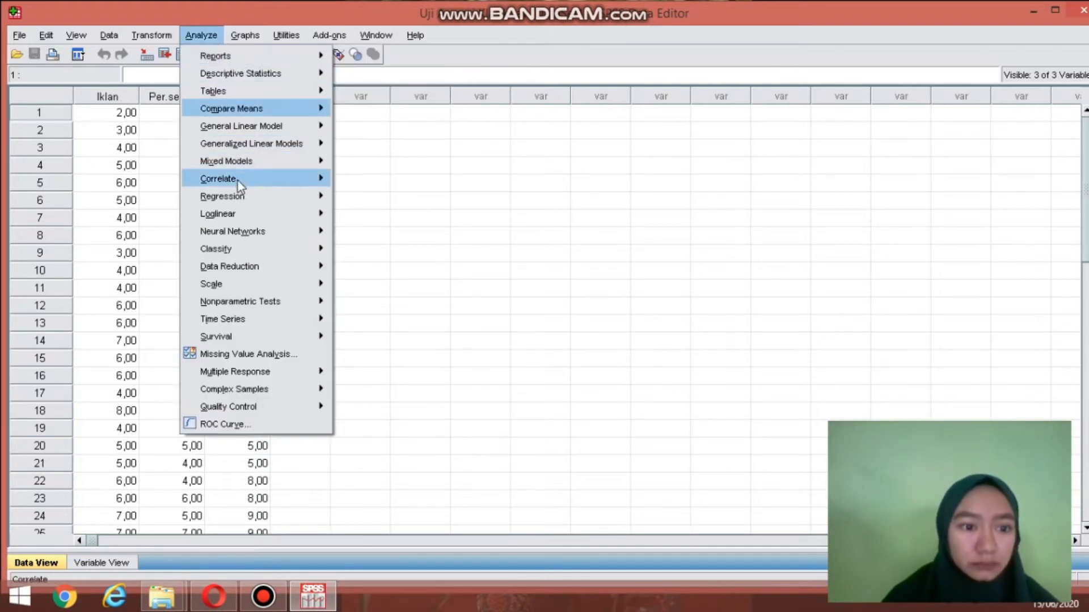
mouse_move(244, 199)
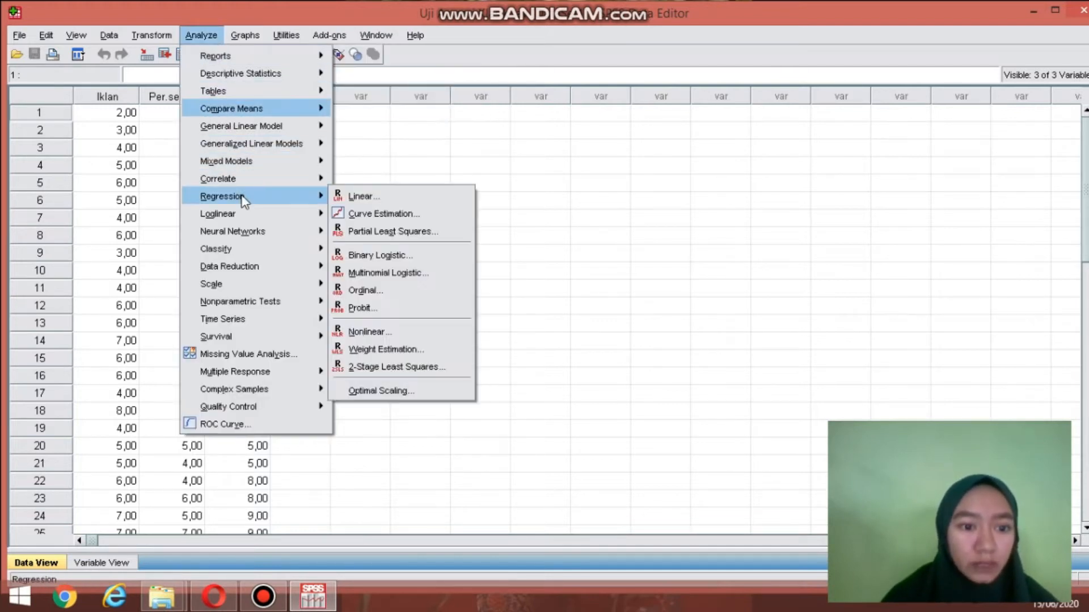
left_click(362, 196)
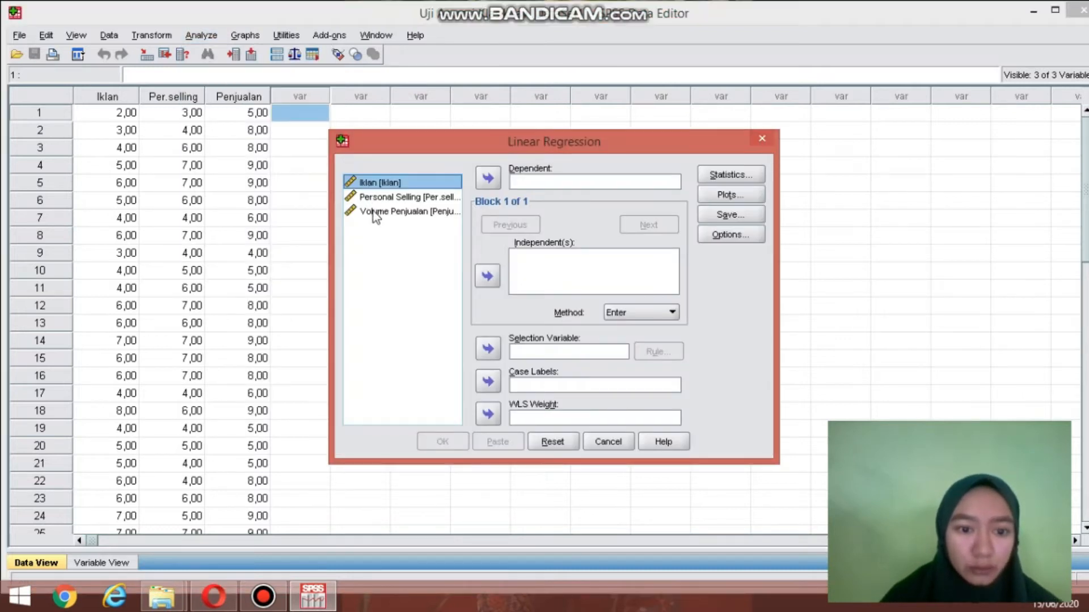
left_click(373, 211)
left_click(488, 178)
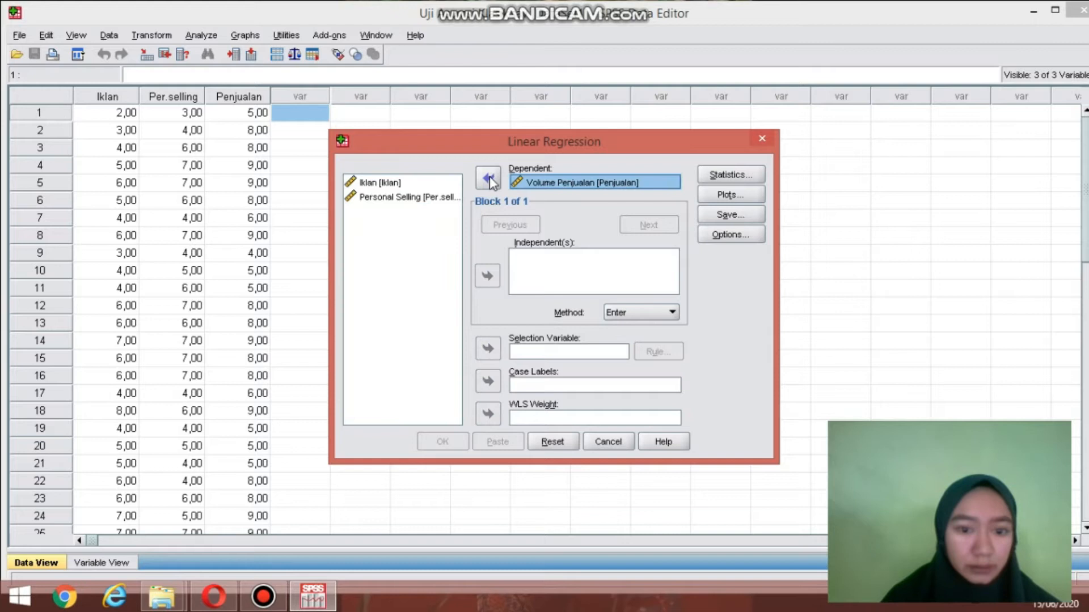
left_click(407, 186)
left_click(487, 277)
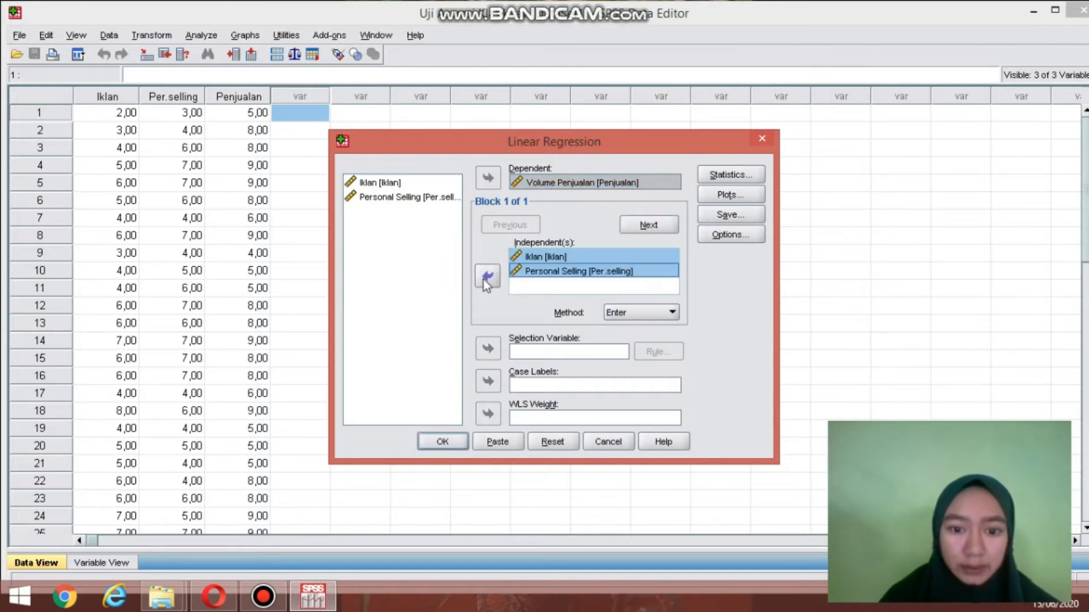
Set the regression to save the unstandardized residuals as a new variable and run the analysis
left_click(726, 216)
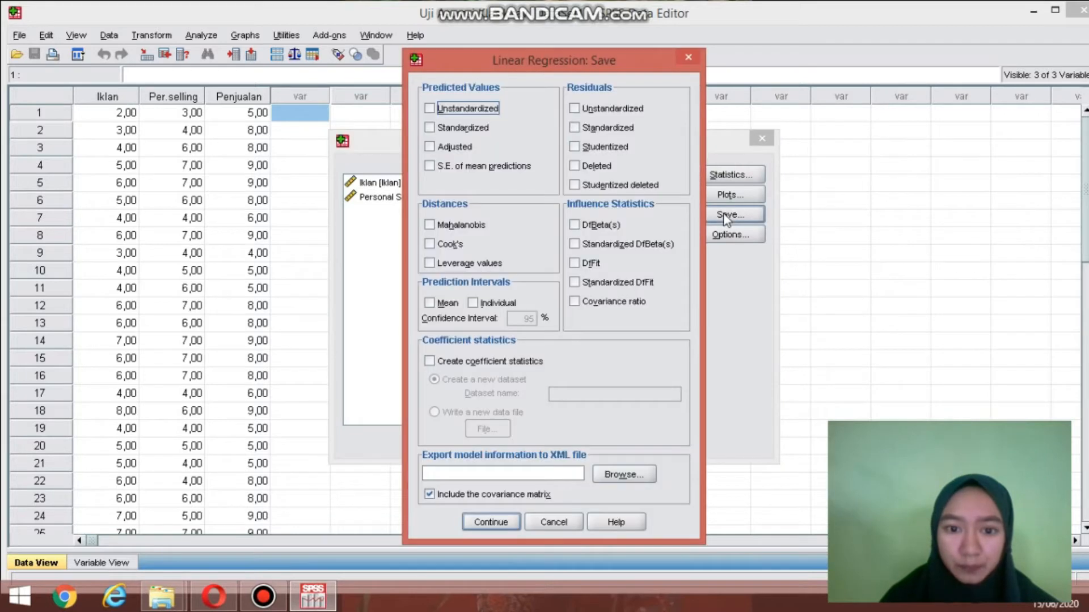
left_click(606, 108)
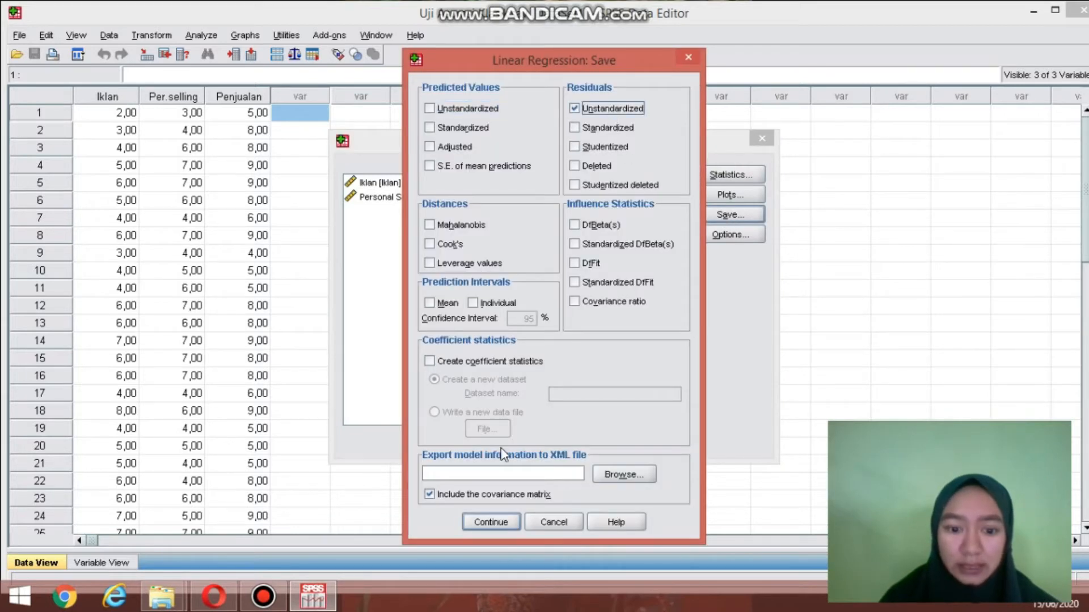
left_click(479, 518)
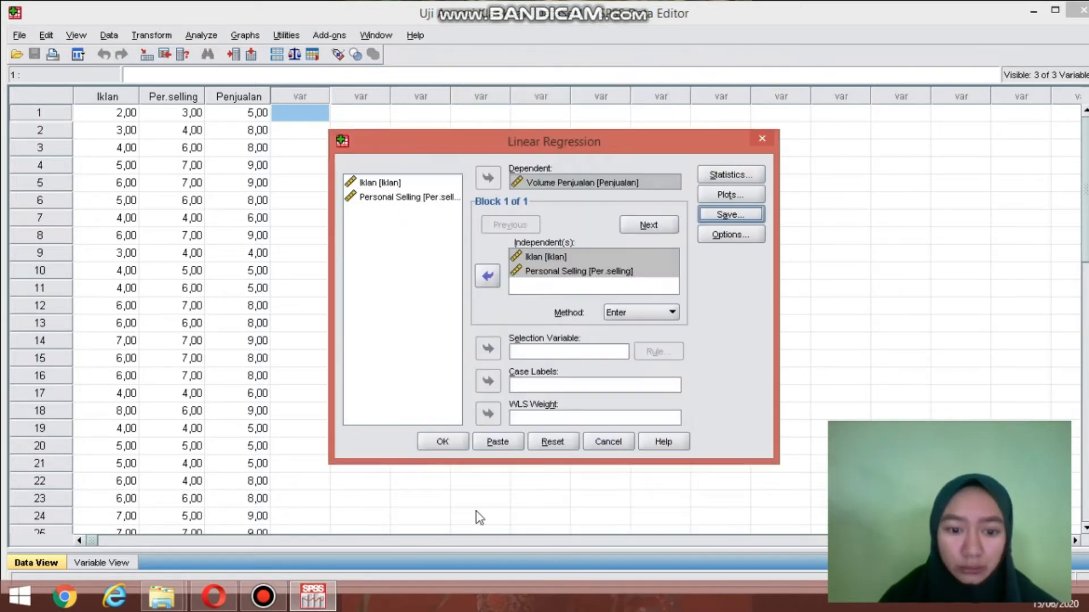
left_click(450, 436)
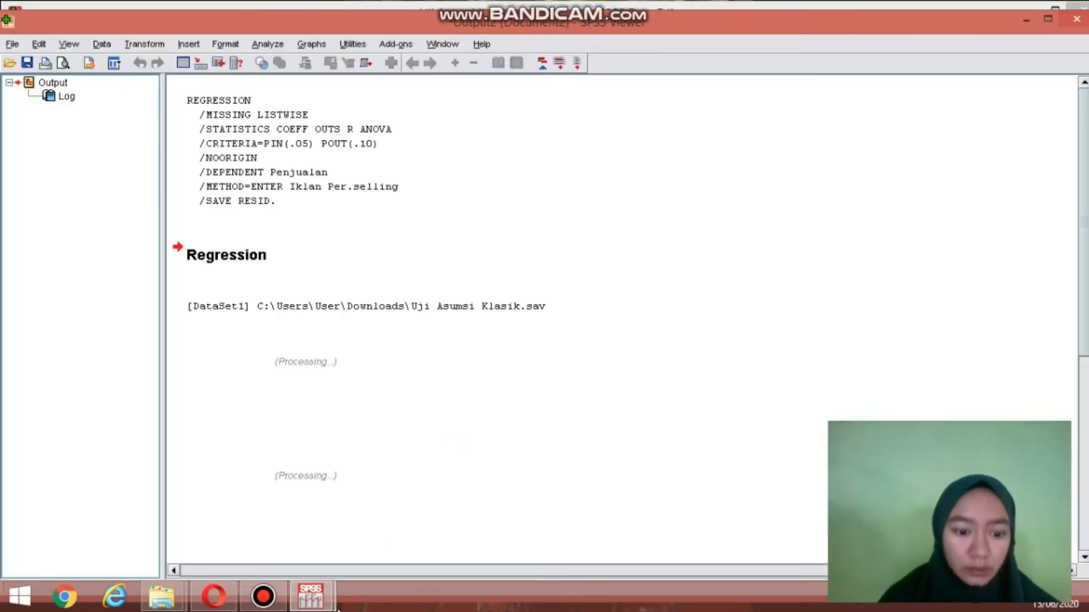
Return to the dataset and start Compute Variable with ABRESID as the target variable
mouse_move(311, 595)
left_click(249, 521)
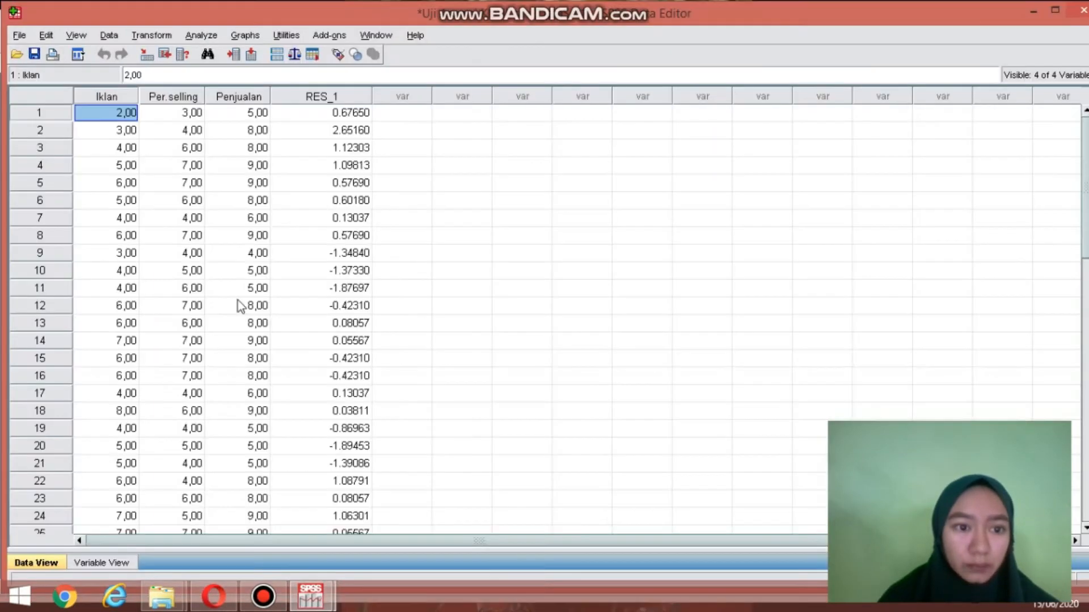
left_click(312, 97)
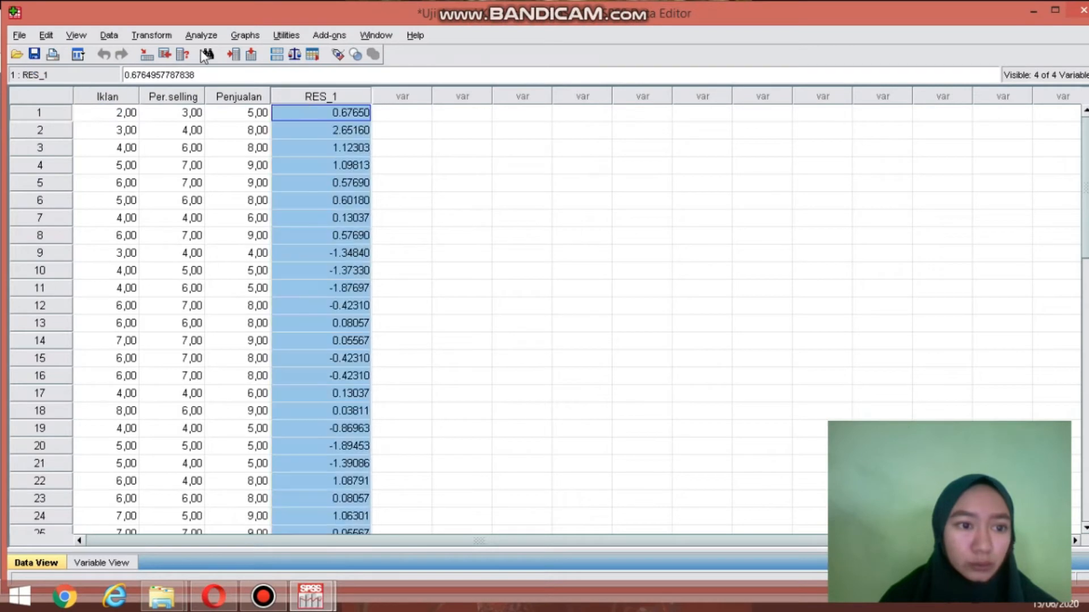
left_click(151, 35)
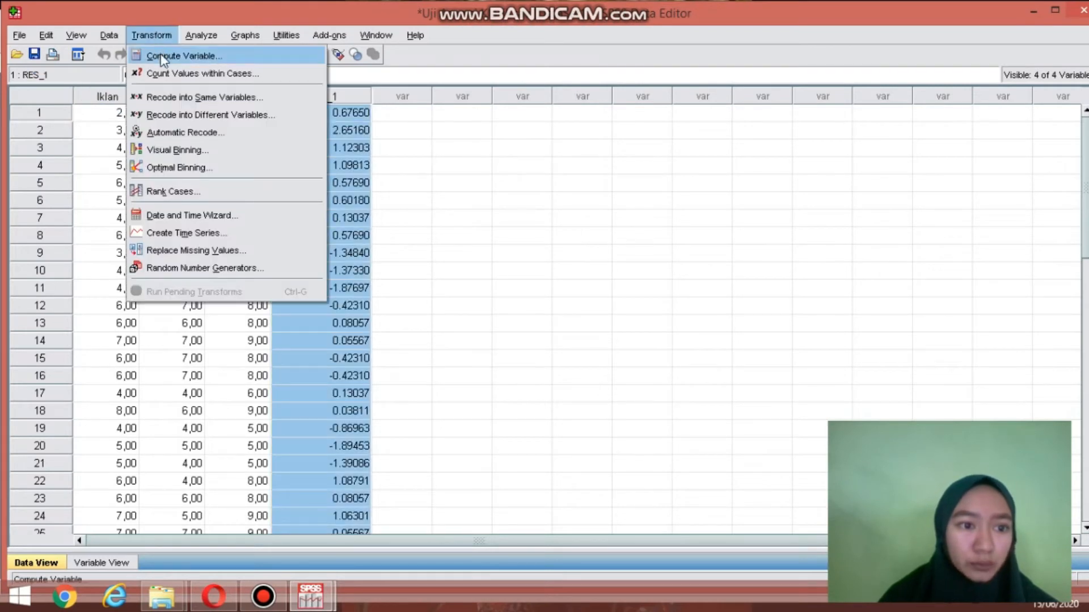
left_click(164, 55)
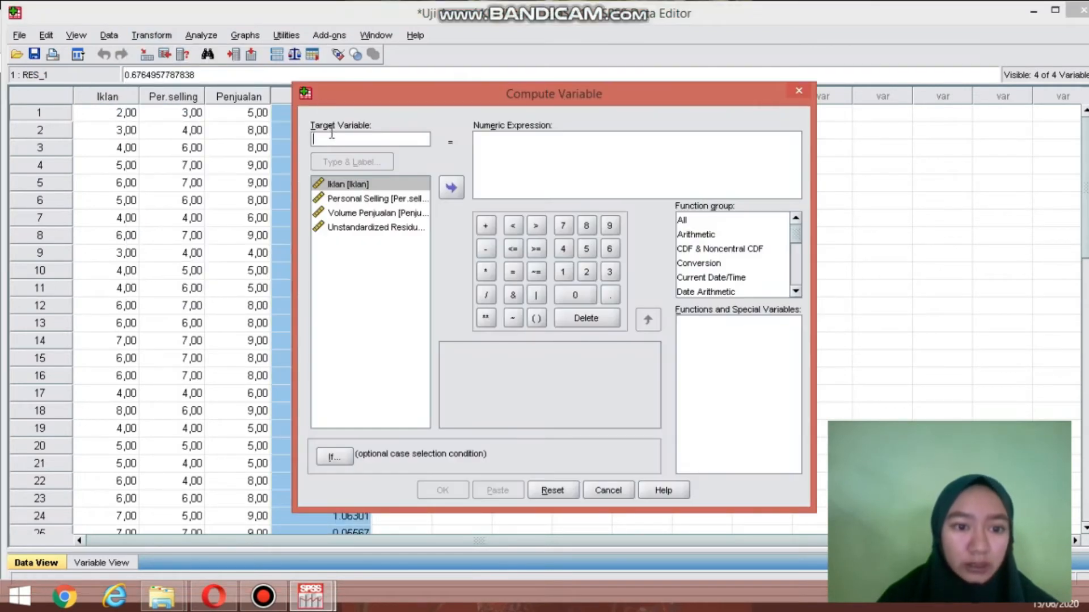
type("ABR")
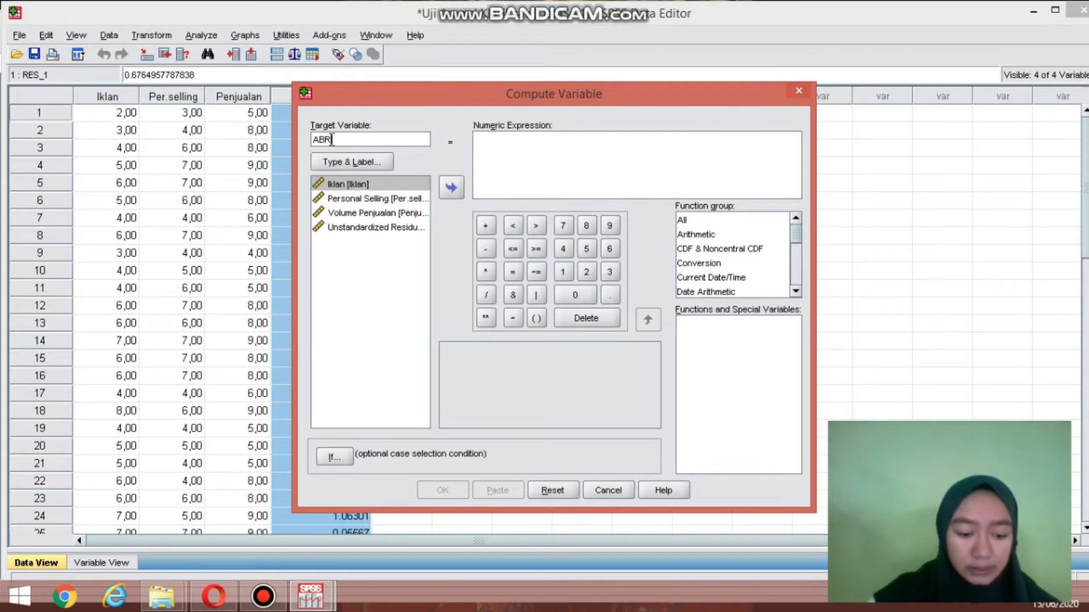
type("ESID")
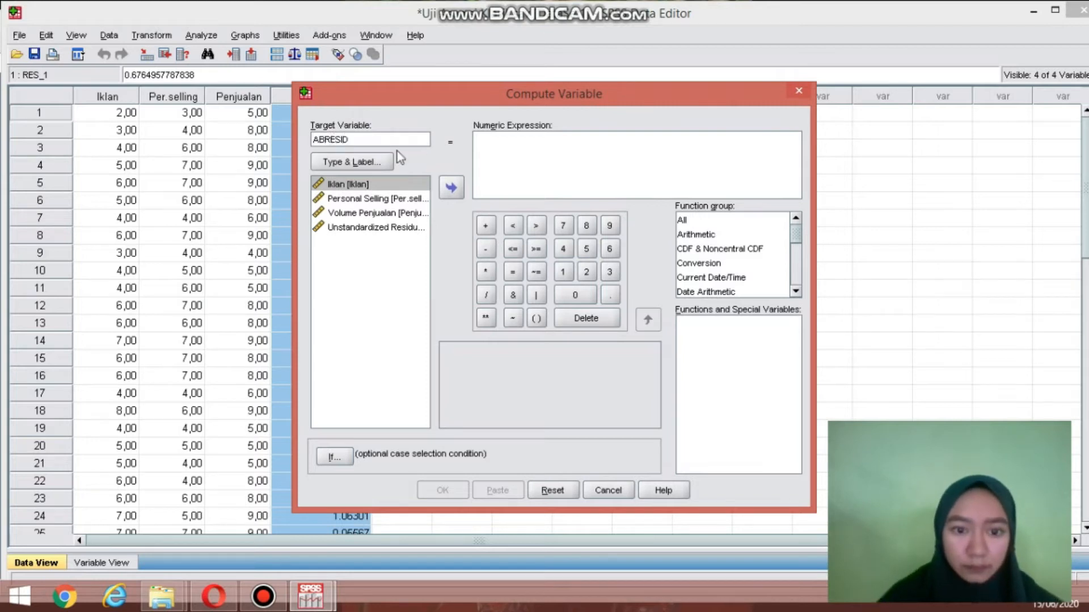
Set the numeric expression to the Abs function of Unstandardized Residual and compute the variable
left_click(513, 144)
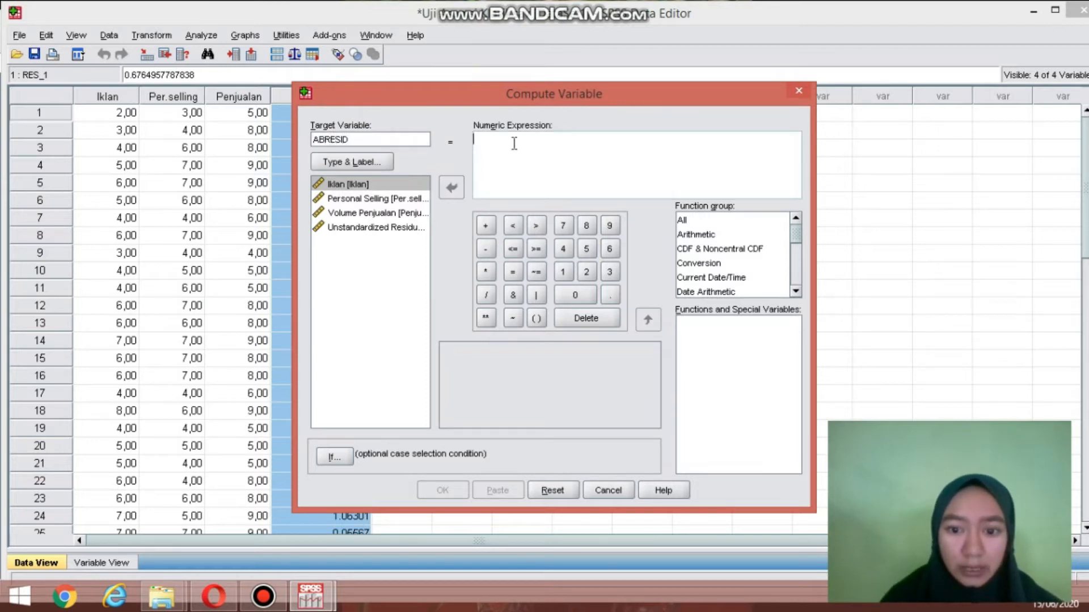
left_click(697, 236)
double_click(696, 323)
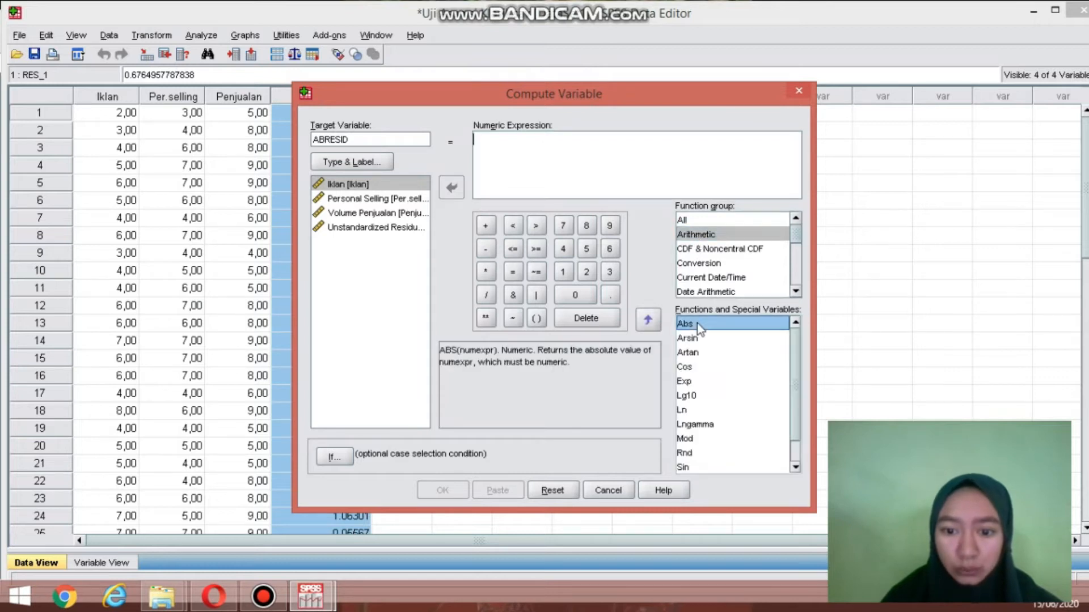
left_click(377, 230)
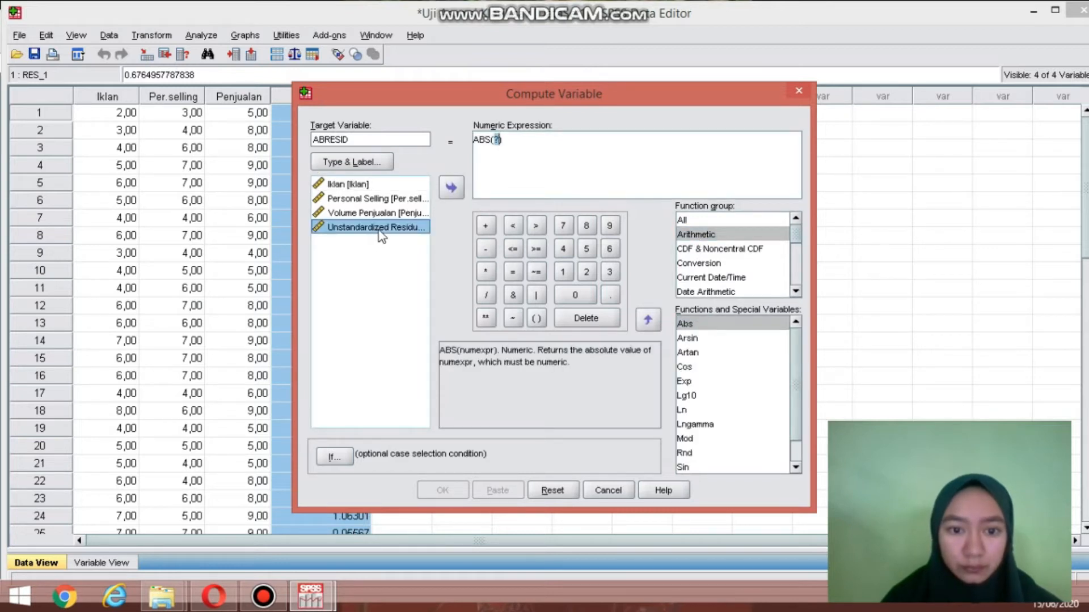
left_click(452, 185)
left_click(443, 490)
Return to the dataset and run a linear regression with ABRESID replacing Volume Penjualan as dependent and Iklan and Personal Selling as independents
mouse_move(310, 596)
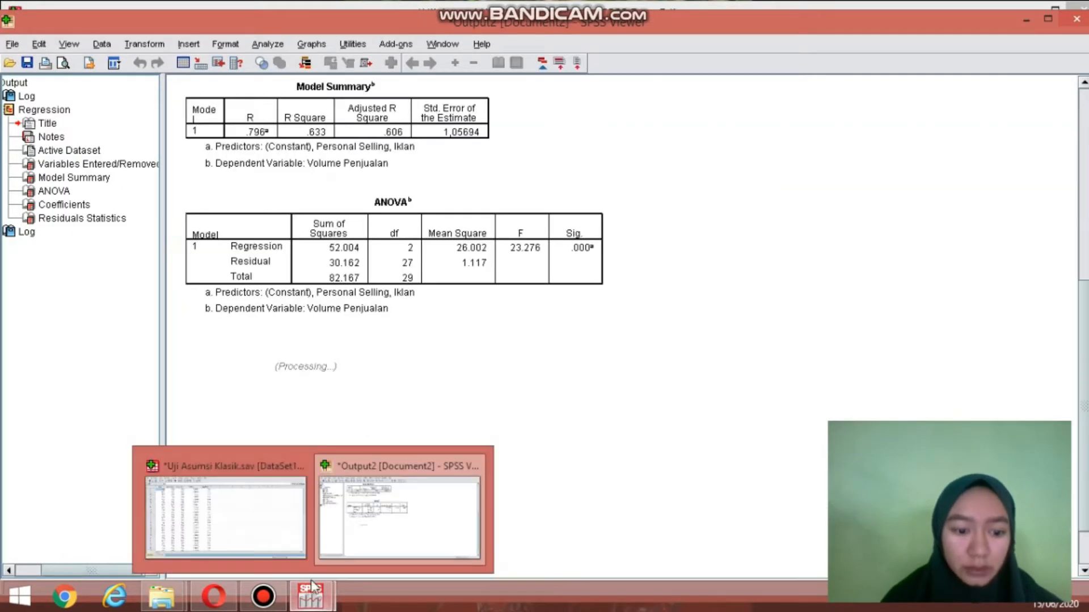
left_click(261, 532)
left_click(429, 97)
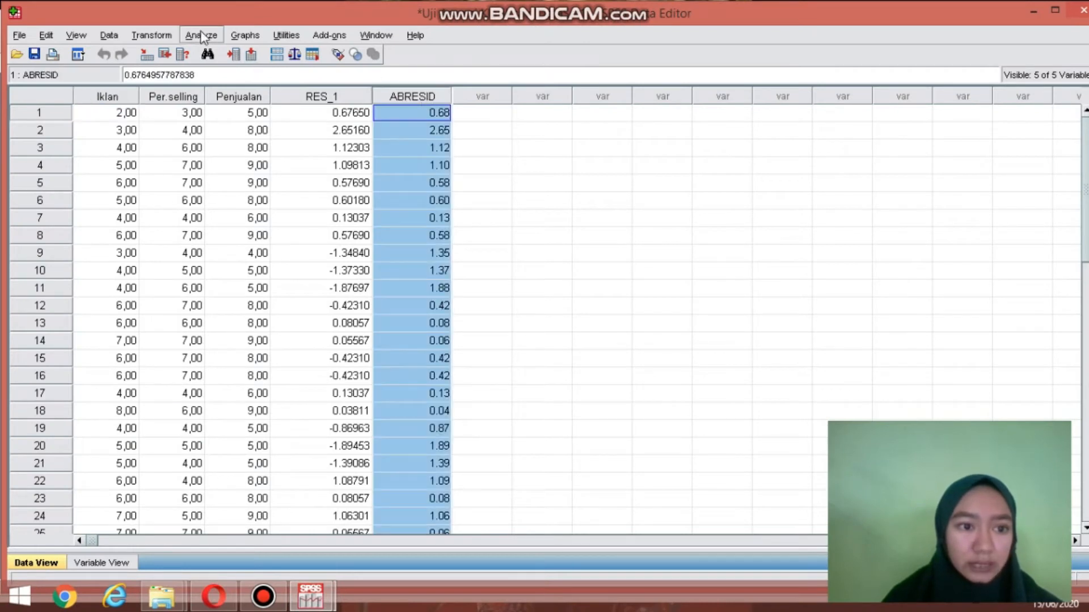
left_click(202, 36)
mouse_move(322, 201)
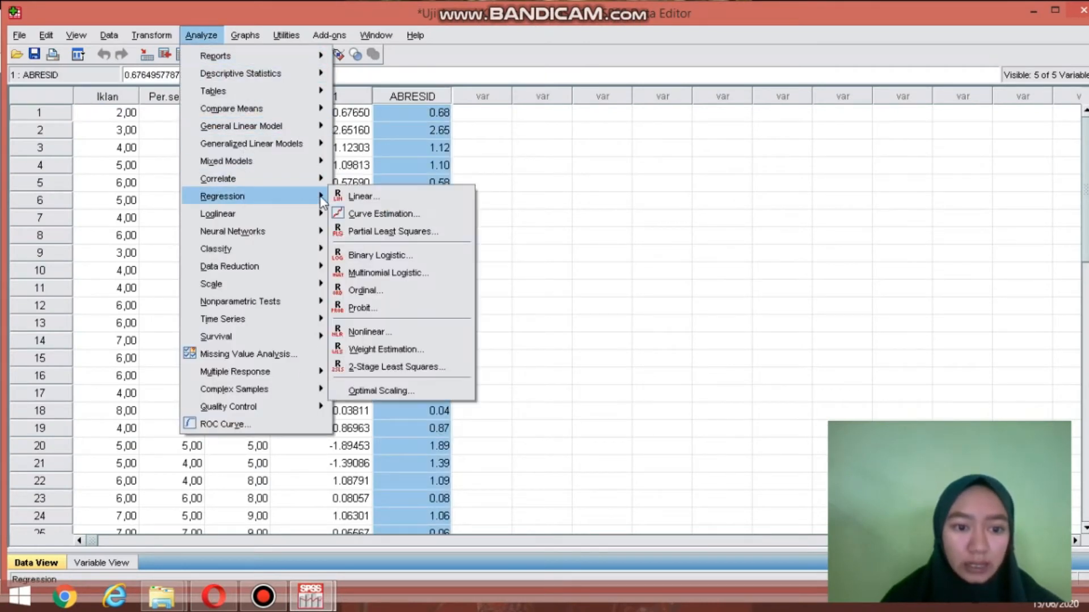
left_click(364, 197)
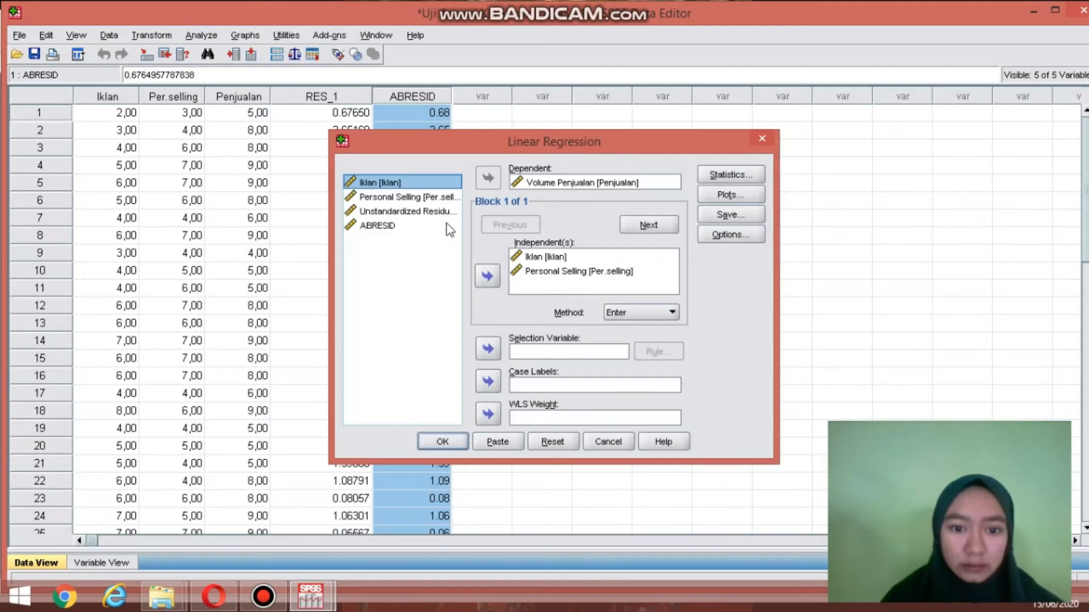
left_click(532, 183)
left_click(489, 179)
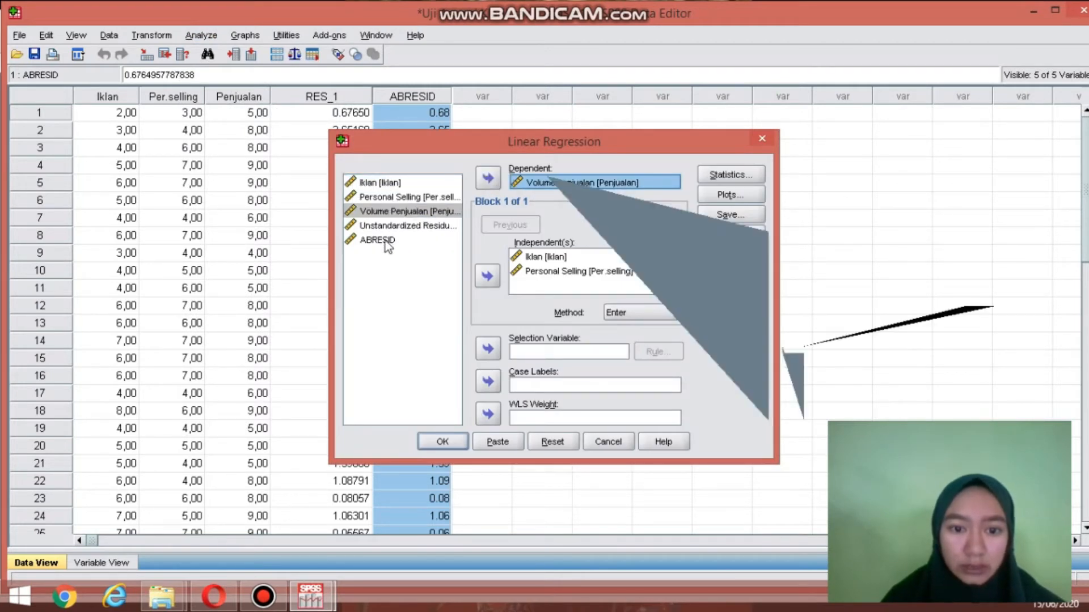
left_click(389, 240)
left_click(489, 179)
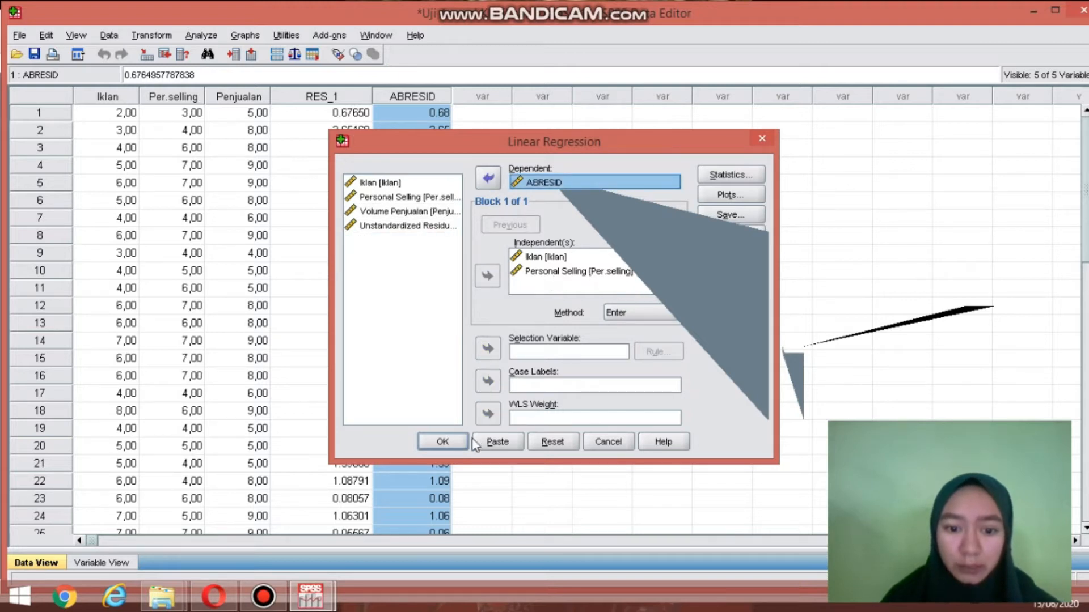
left_click(444, 441)
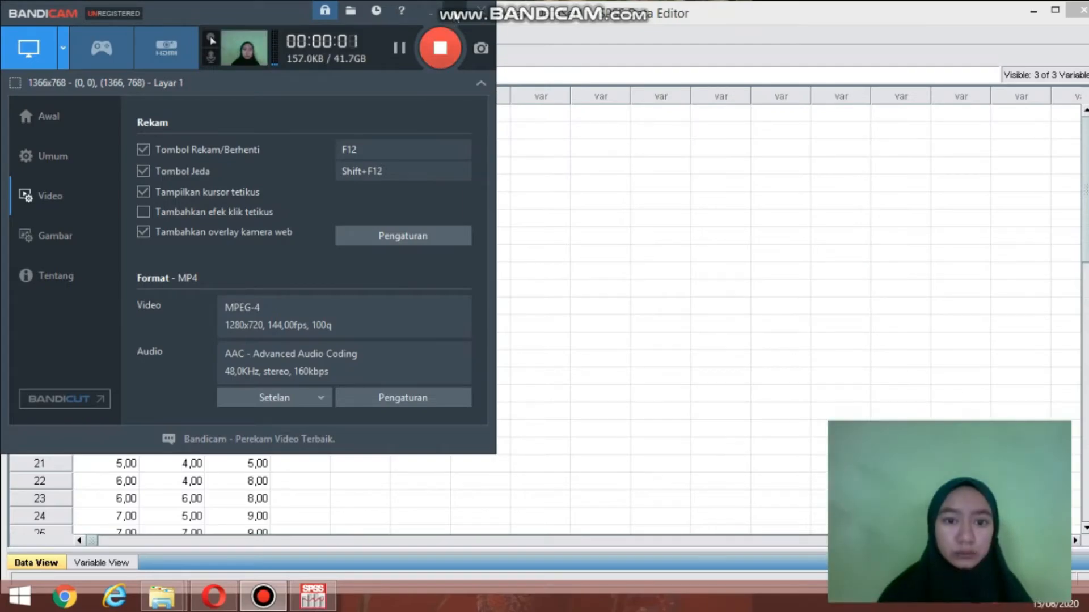
Define a linear regression on the original three-variable dataset with Volume Penjualan as dependent and Iklan and Personal Selling as independents
left_click(455, 18)
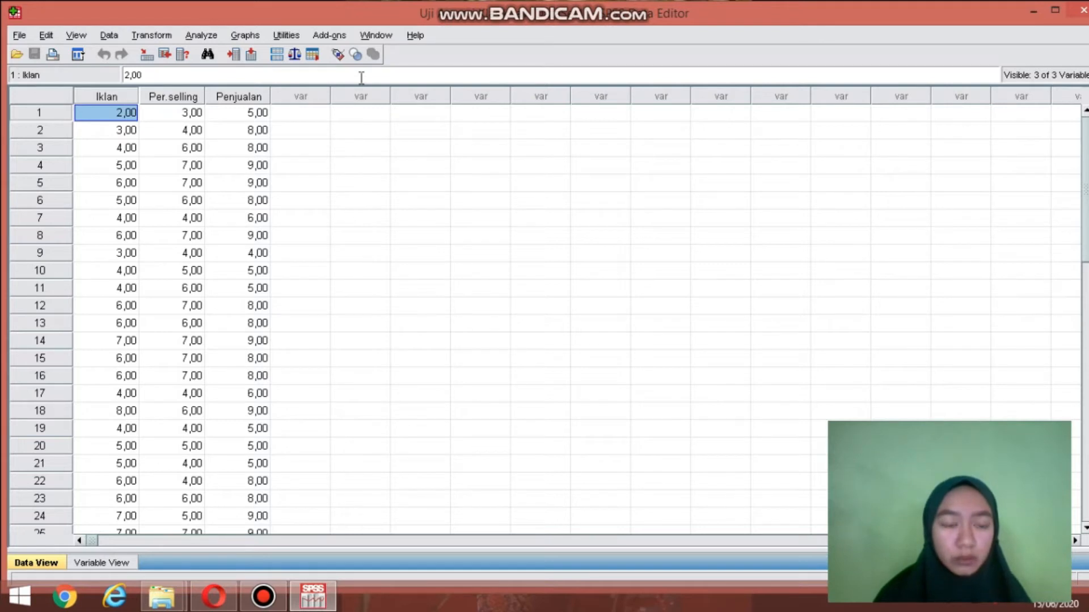
left_click(296, 117)
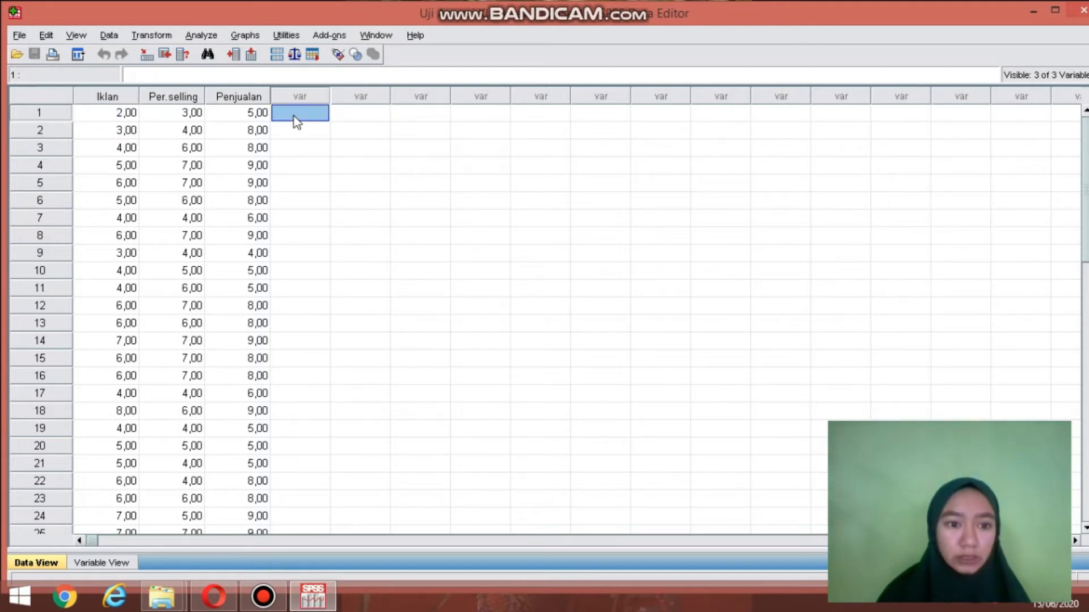
left_click(216, 41)
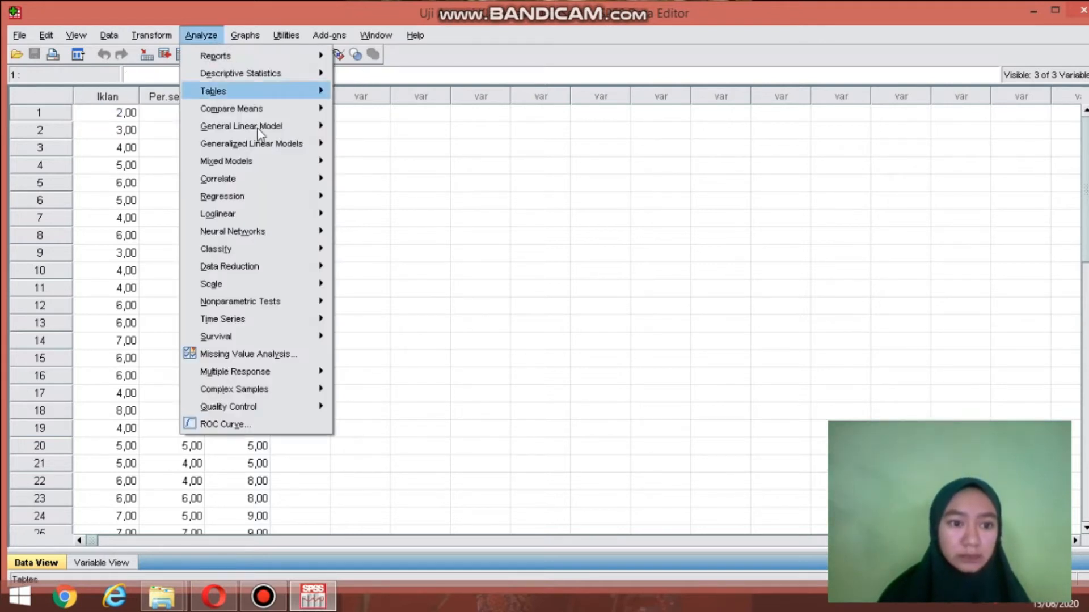
mouse_move(258, 197)
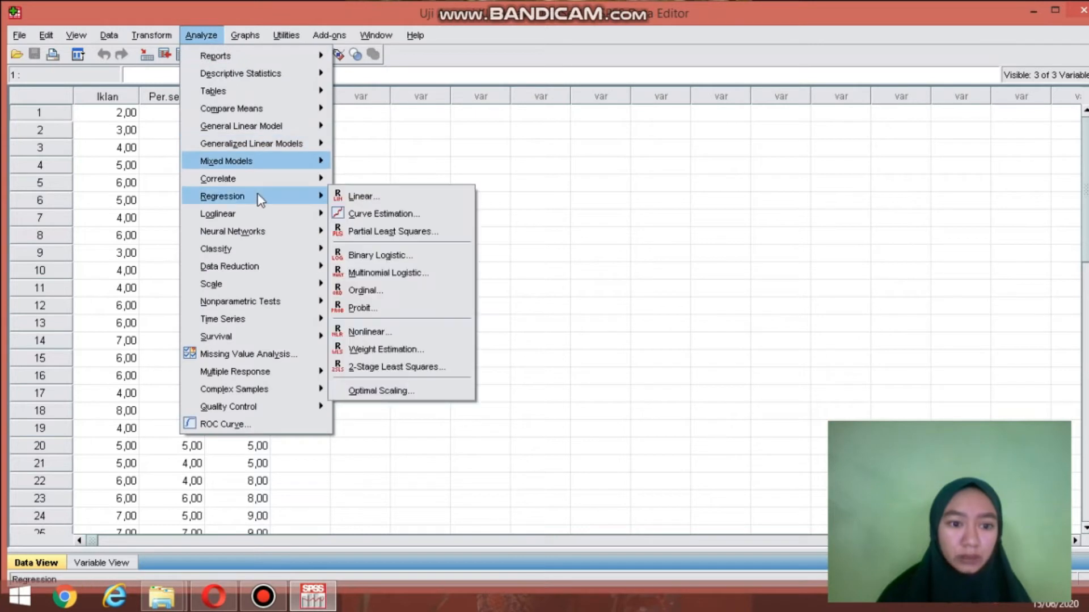
left_click(339, 198)
left_click(376, 212)
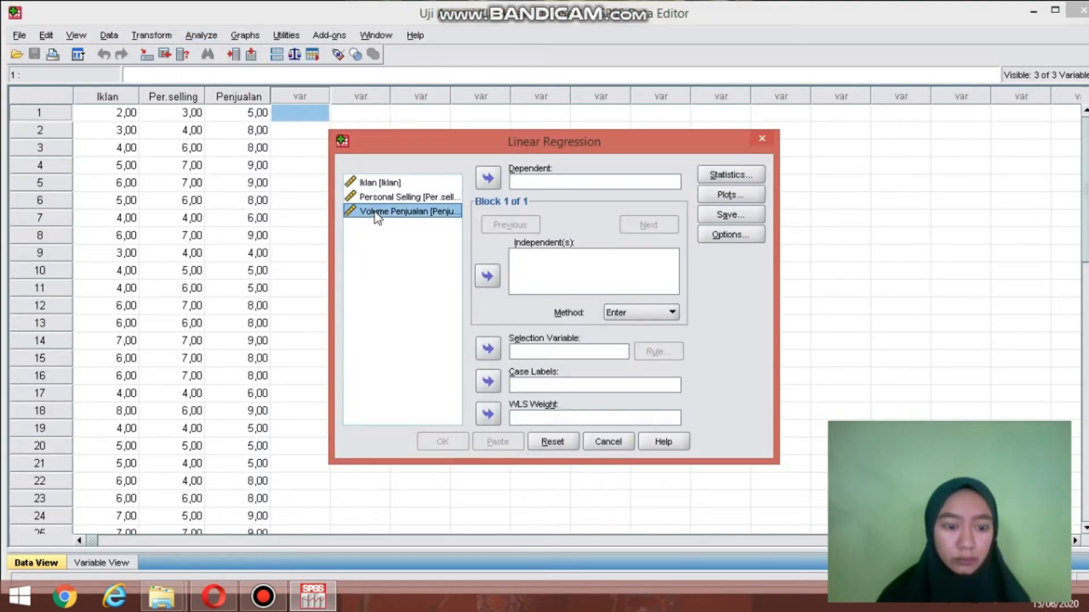
left_click(488, 178)
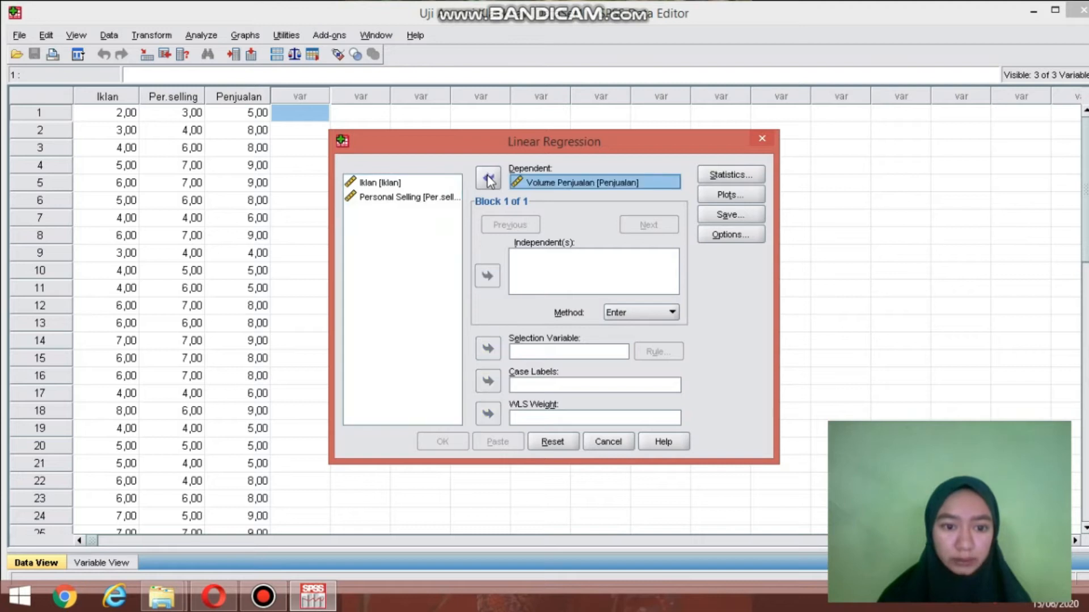
left_click(410, 182)
left_click(414, 199, "shift")
left_click(488, 277)
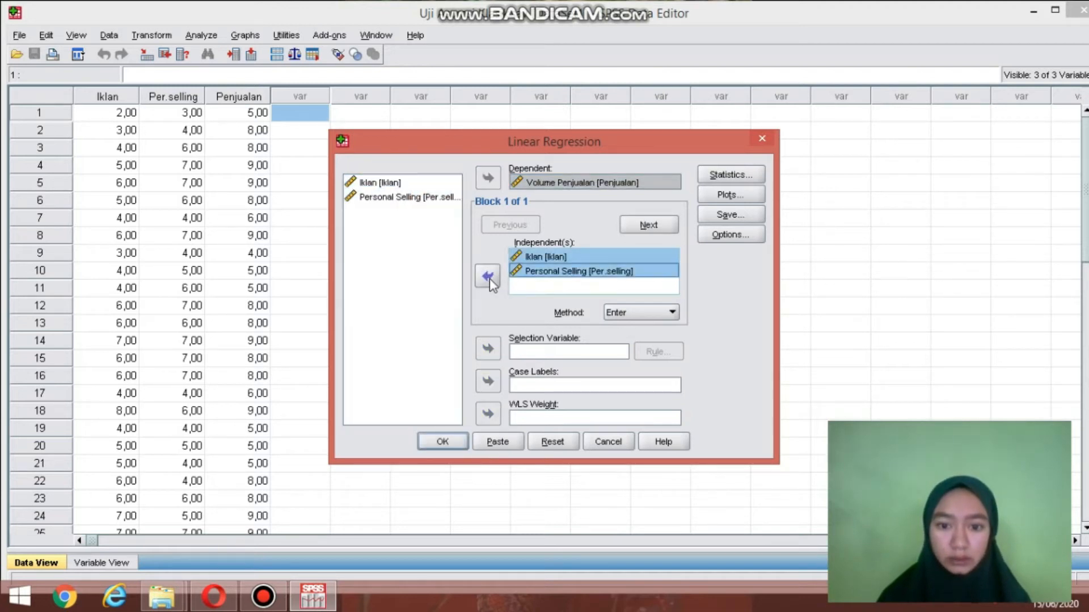
Save the unstandardized residuals from this regression to the dataset and run it
left_click(713, 215)
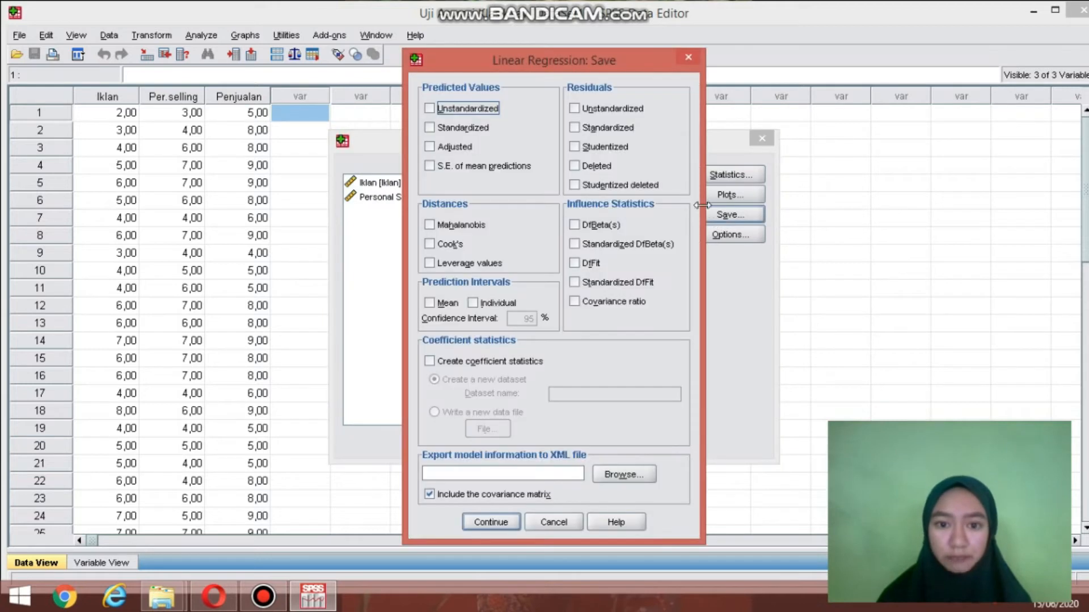
left_click(624, 113)
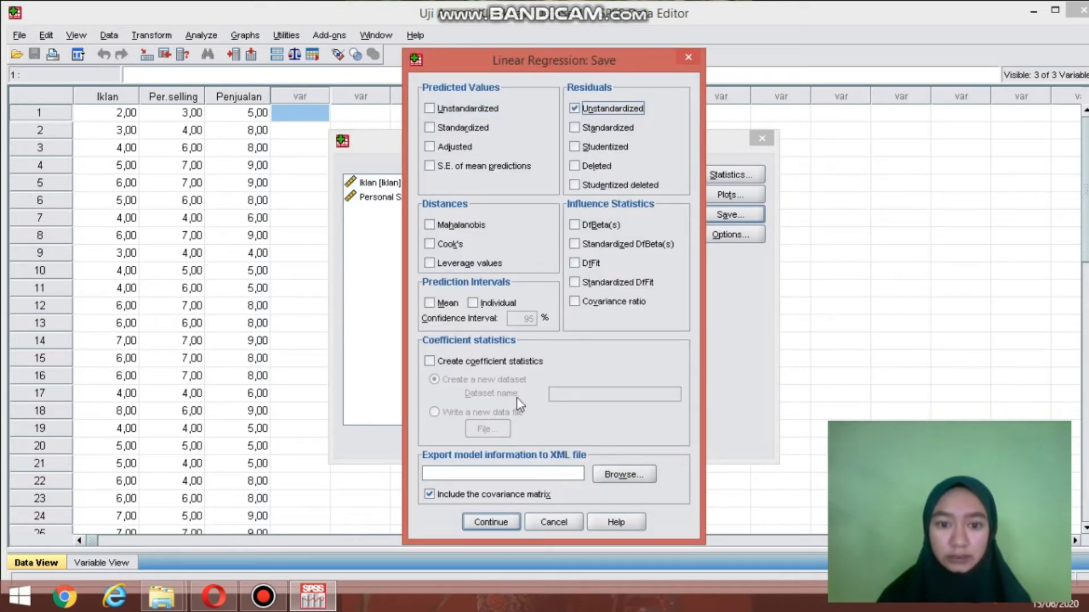
left_click(475, 526)
left_click(442, 442)
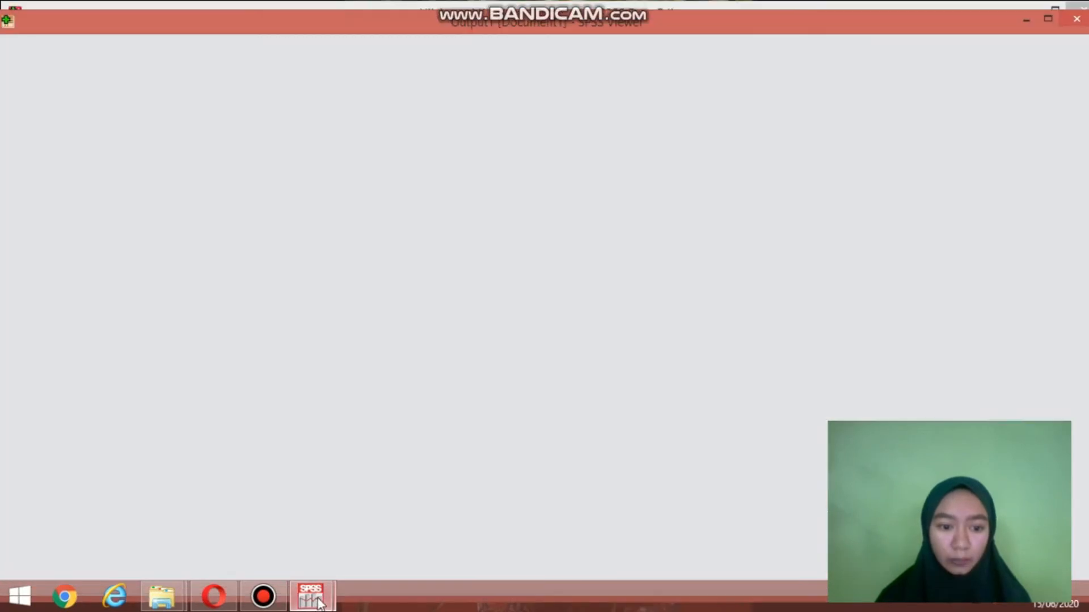
Return to the dataset and start Compute Variable with U2 as the target variable
mouse_move(319, 602)
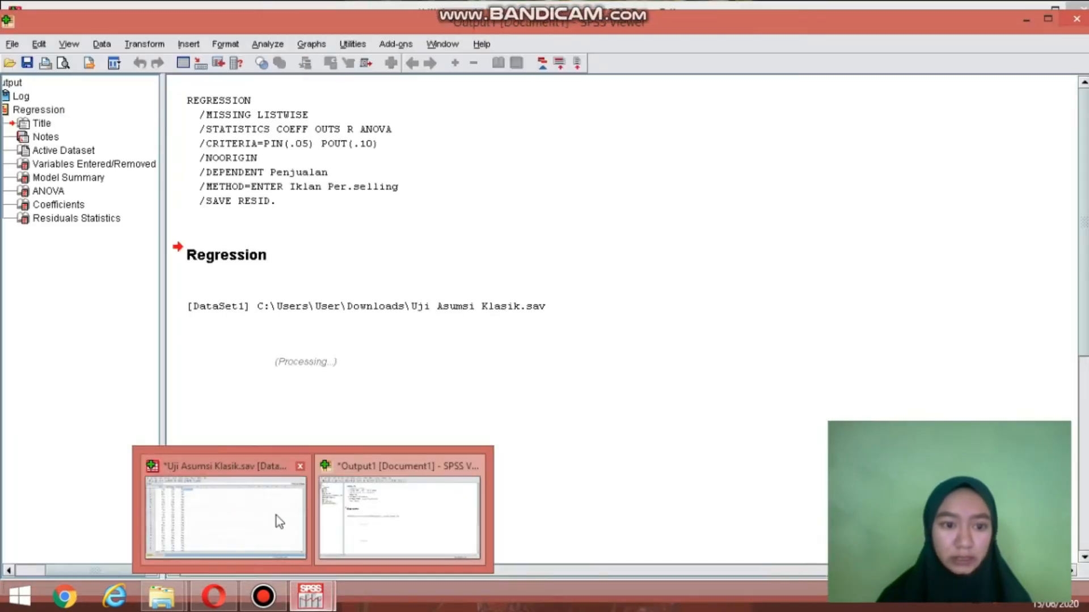
left_click(277, 515)
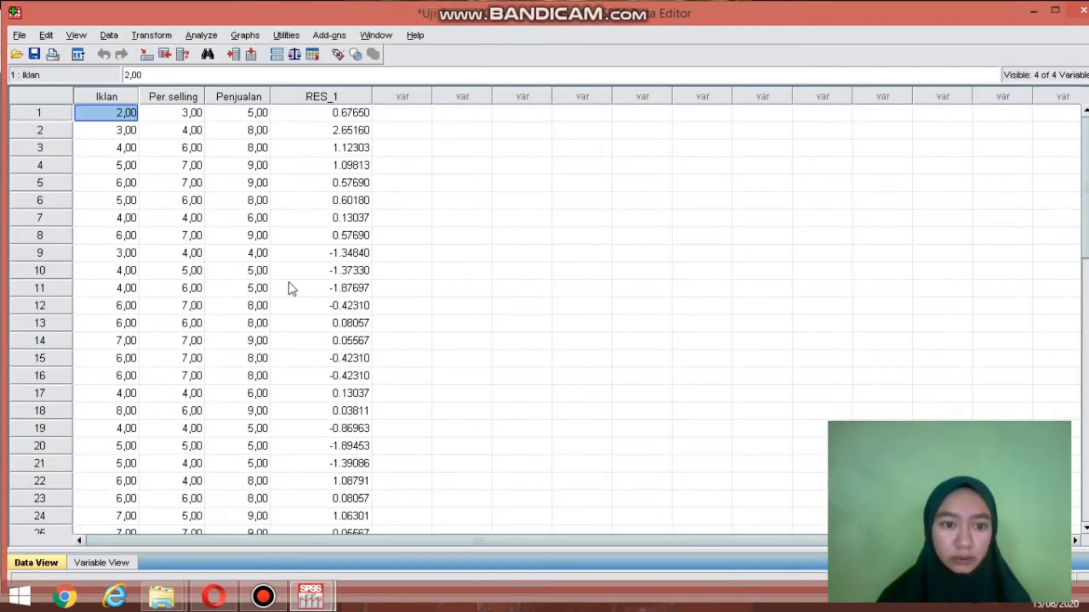
left_click(324, 101)
left_click(162, 40)
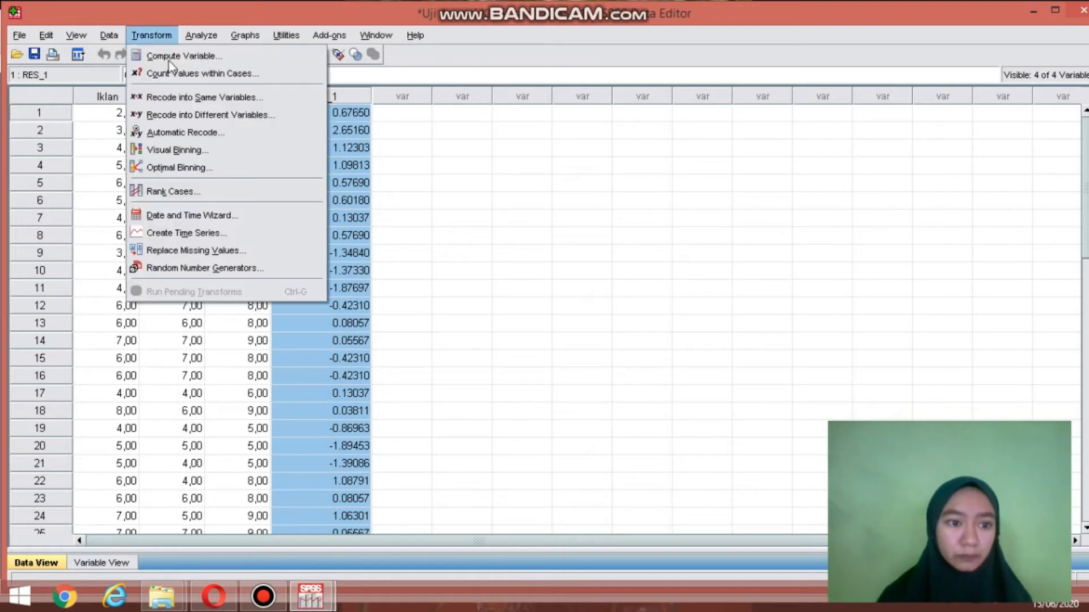
left_click(168, 55)
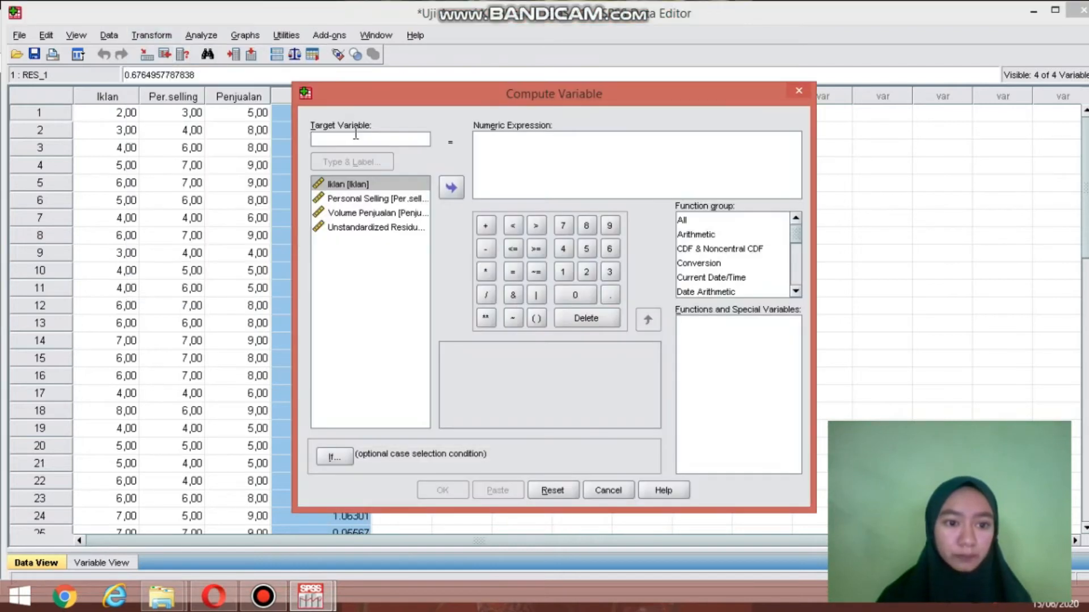
type("U2")
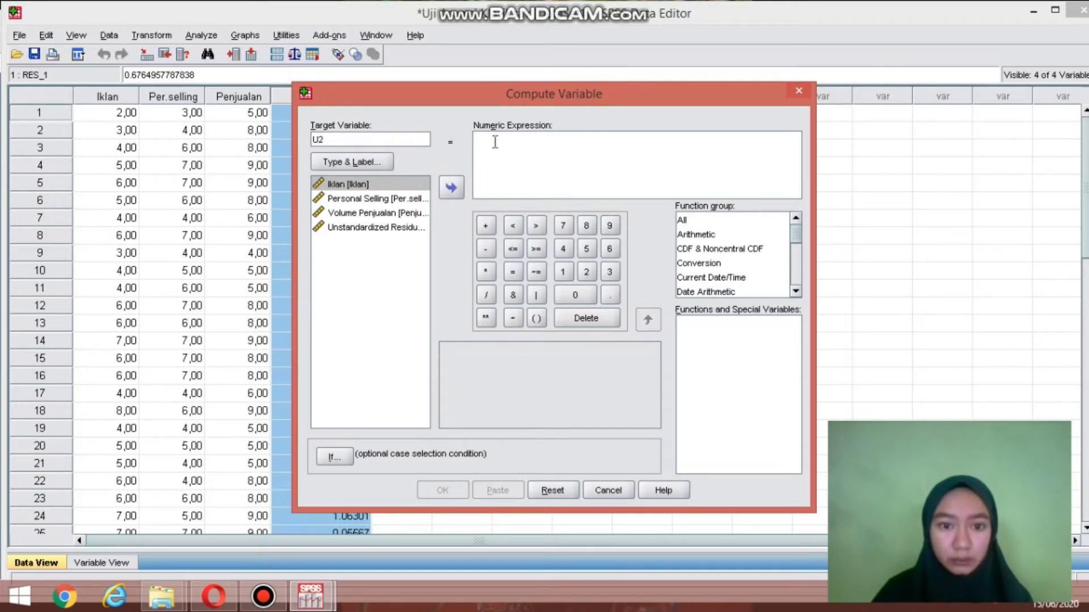
Define U2 as the squared unstandardized residual with the expression RES_1*RES_1 and run the computation
left_click(495, 141)
left_click(399, 226)
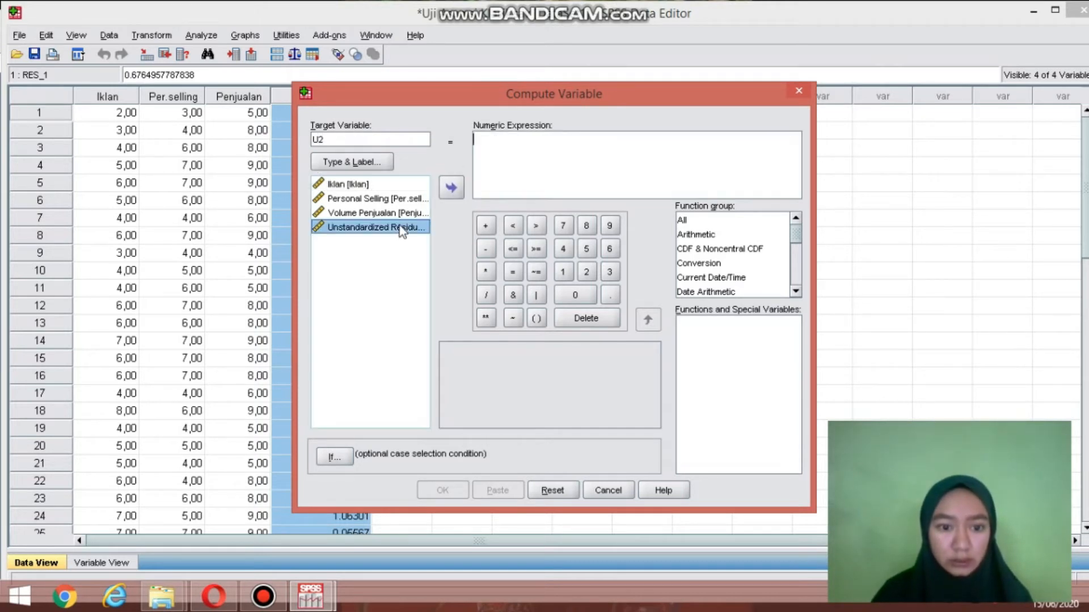
left_click(450, 189)
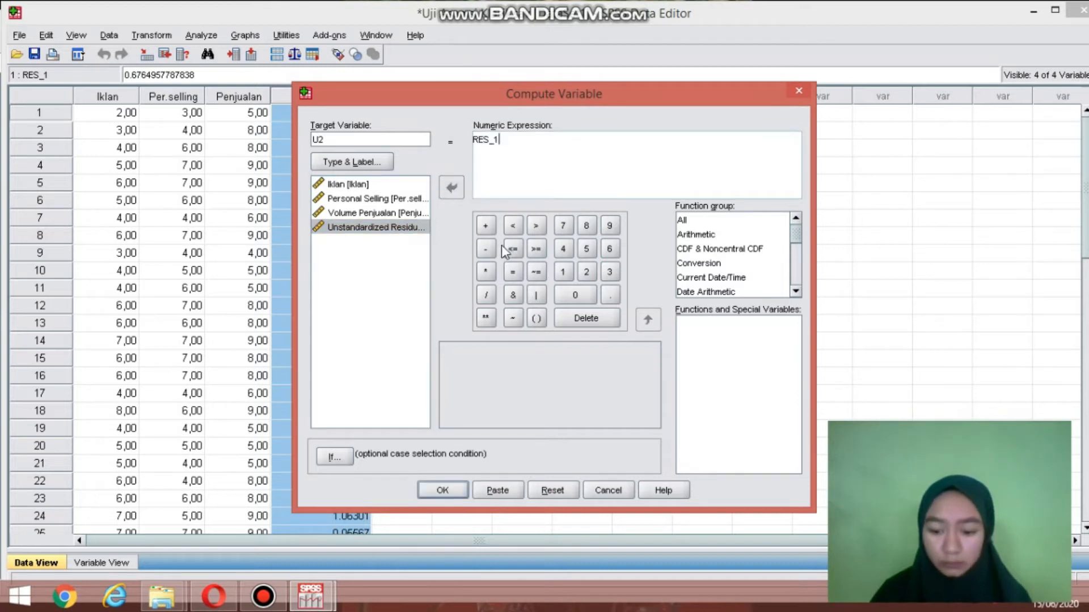
type("*")
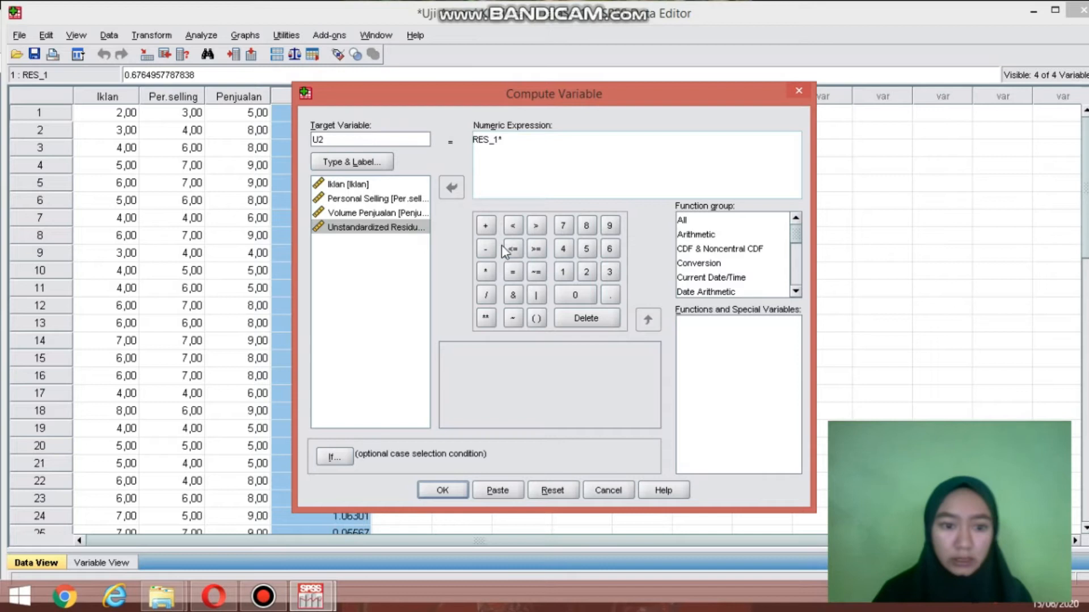
left_click(417, 229)
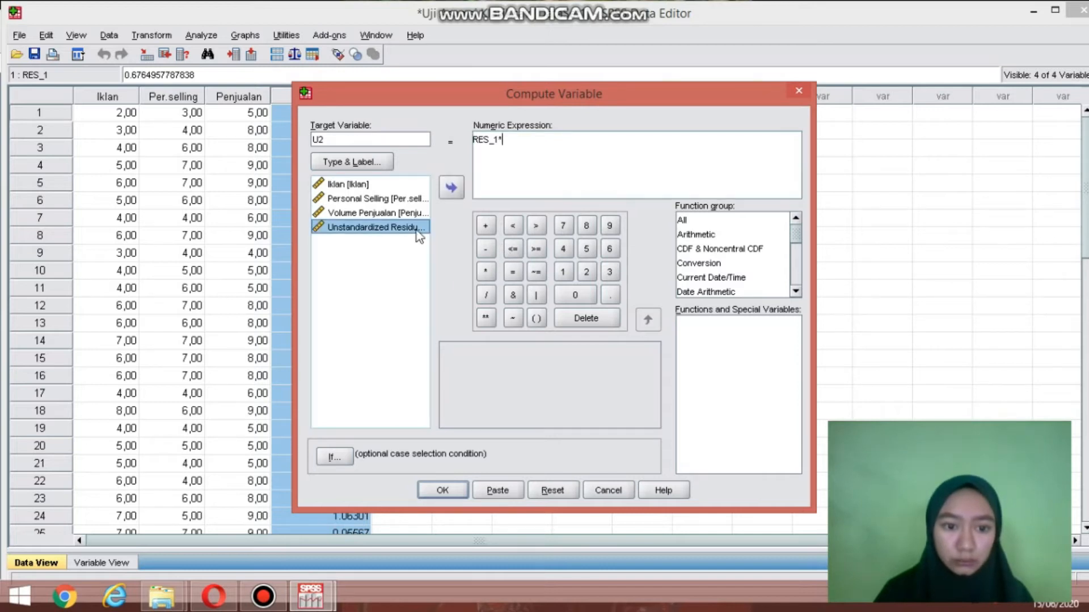
left_click(447, 191)
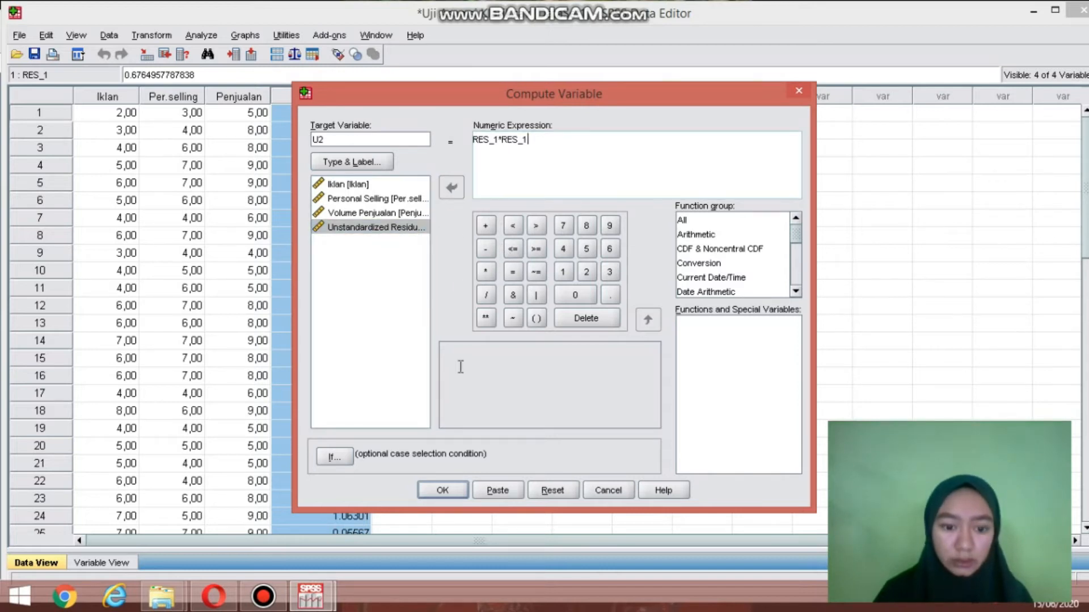
left_click(442, 491)
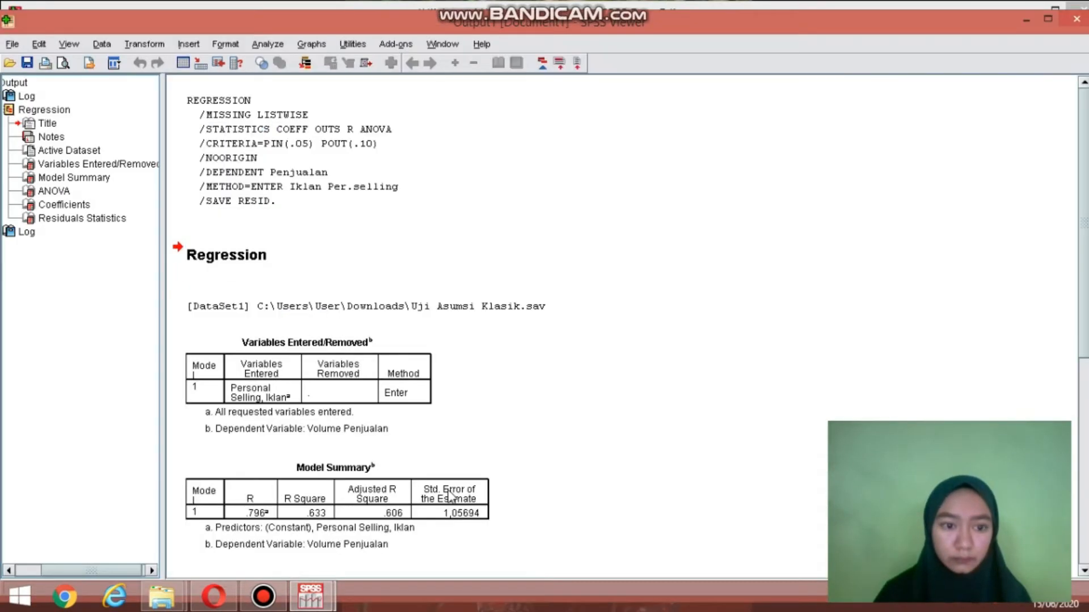
Return to the dataset and start another Compute Variable with LnIklan as the target variable
left_click(305, 592)
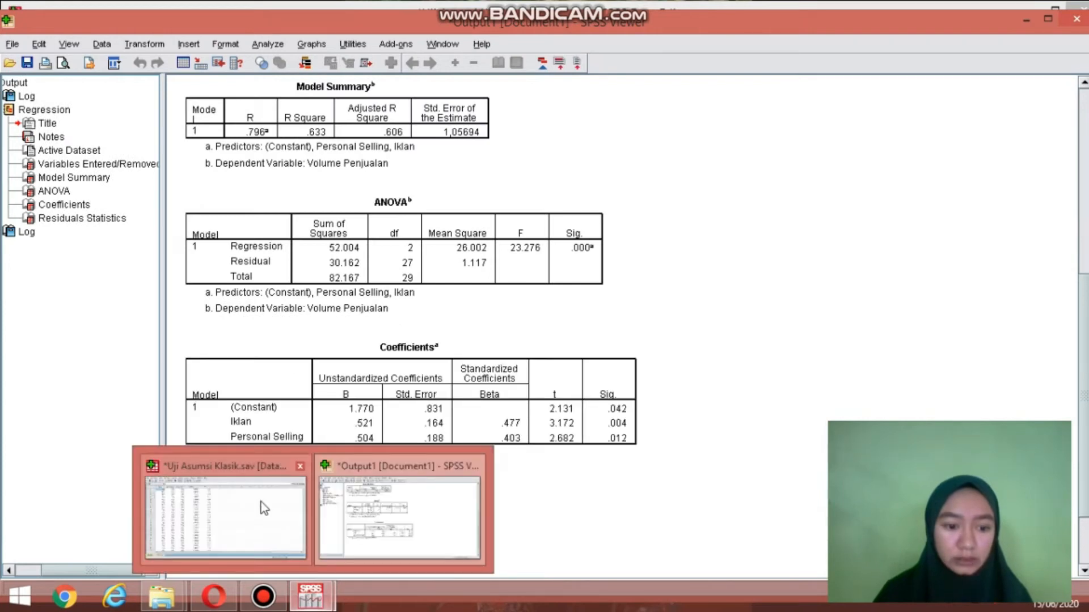
left_click(409, 95)
left_click(149, 34)
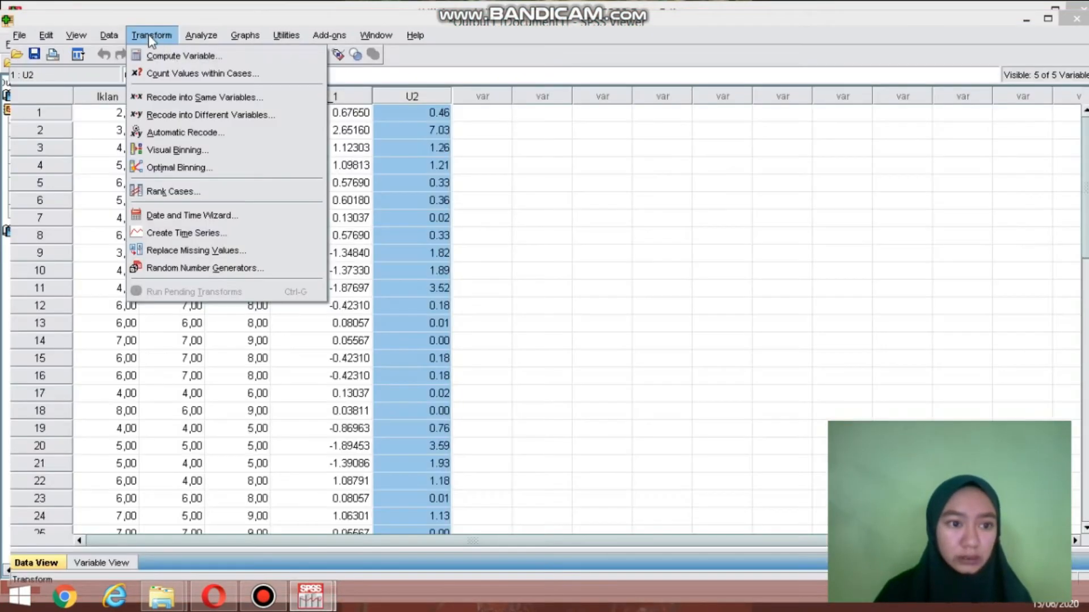
left_click(156, 49)
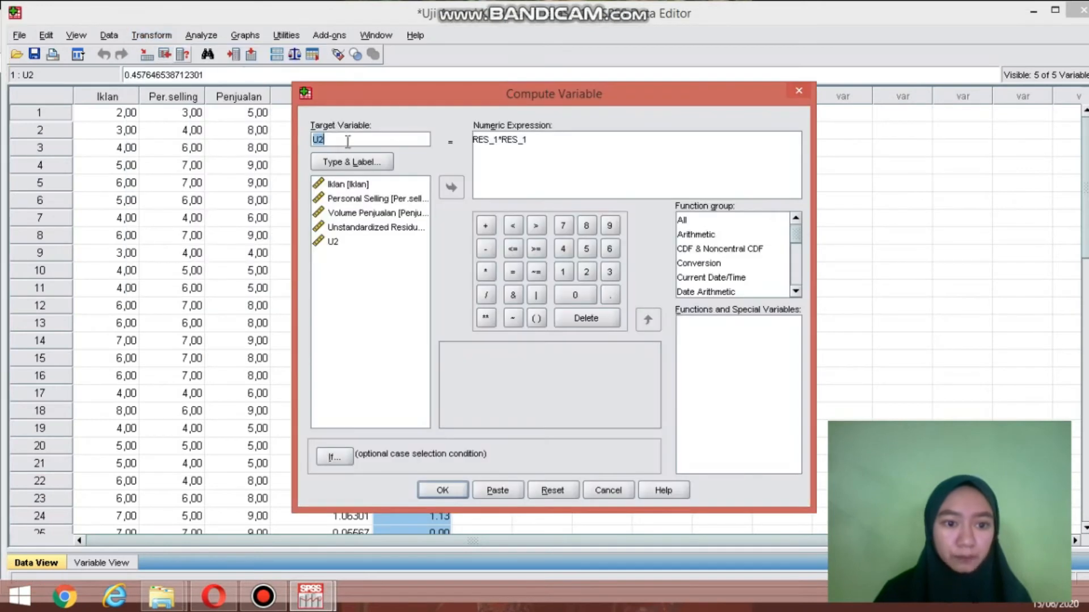
type("Ln")
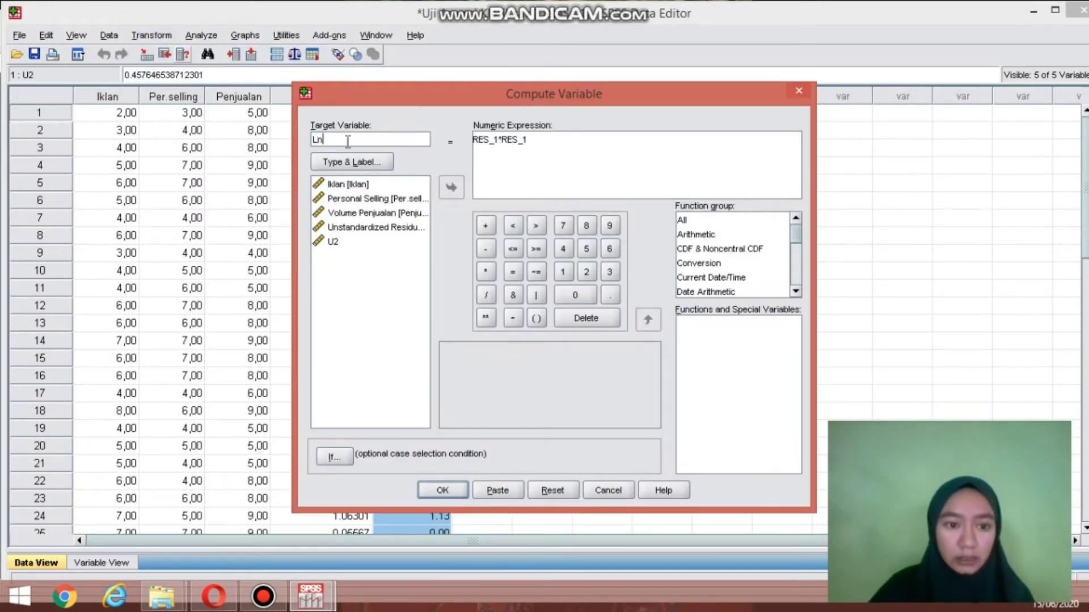
type("Iklan")
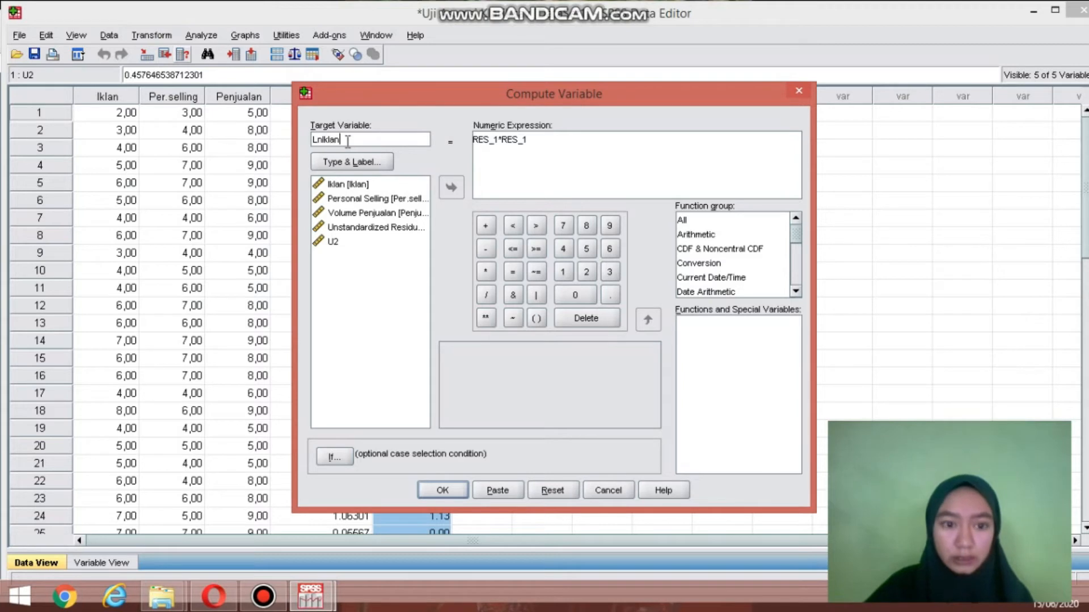
Replace the numeric expression with the arithmetic function LN(Iklan) and run the computation
left_click(535, 142)
left_click_drag(535, 142, 468, 145)
key("BackSpace")
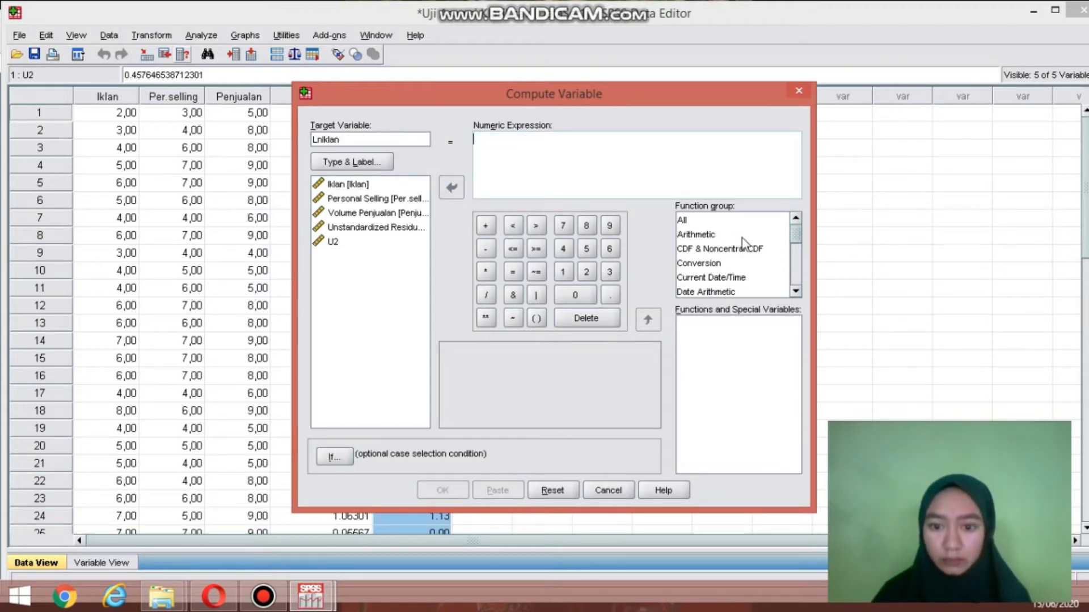
left_click(727, 234)
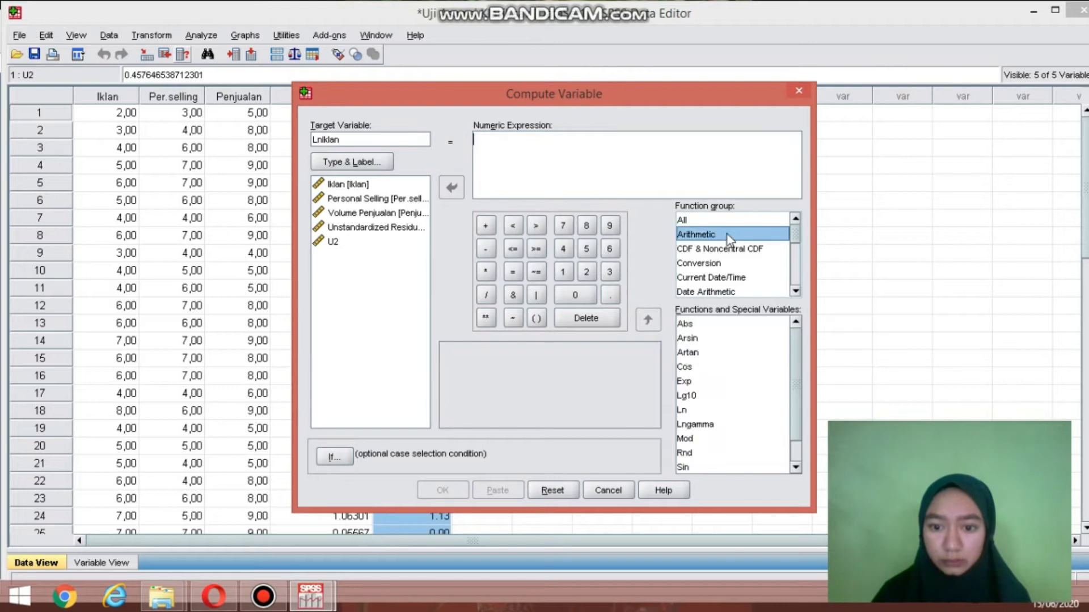
double_click(688, 411)
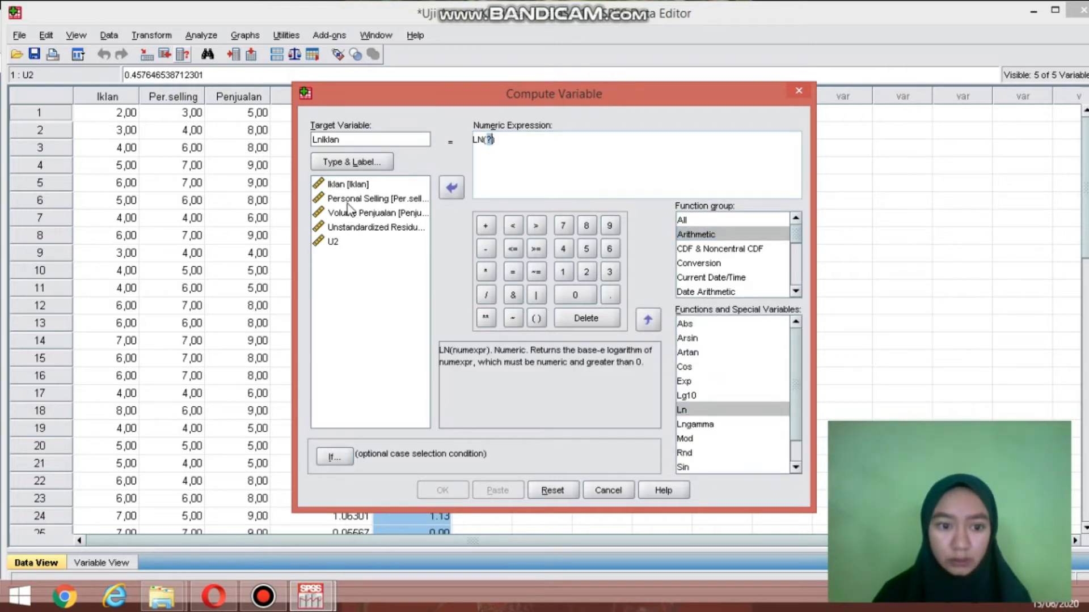
left_click(361, 187)
left_click(452, 188)
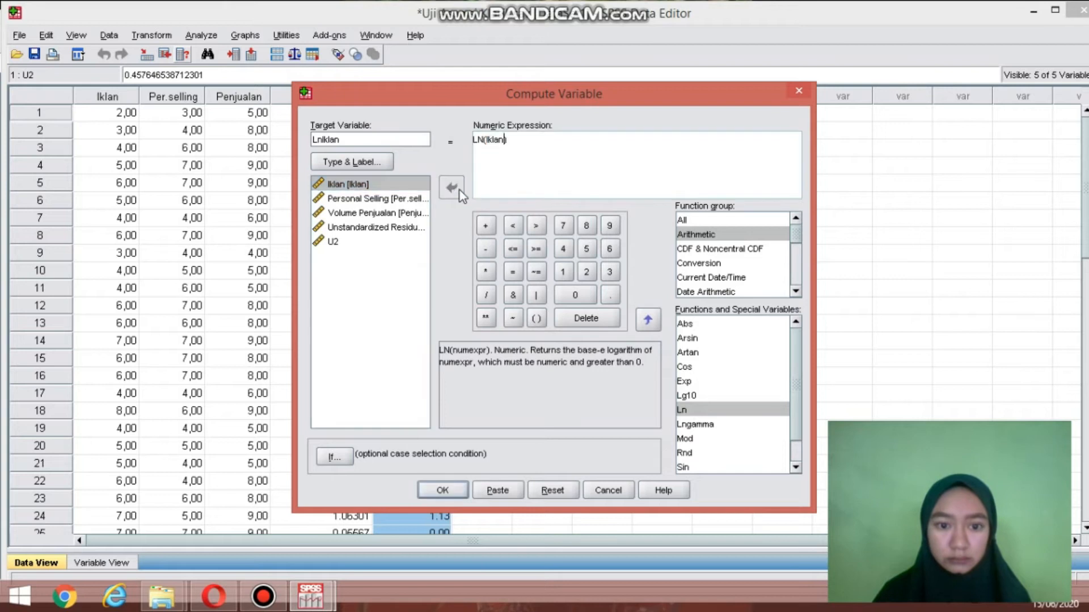
left_click(443, 491)
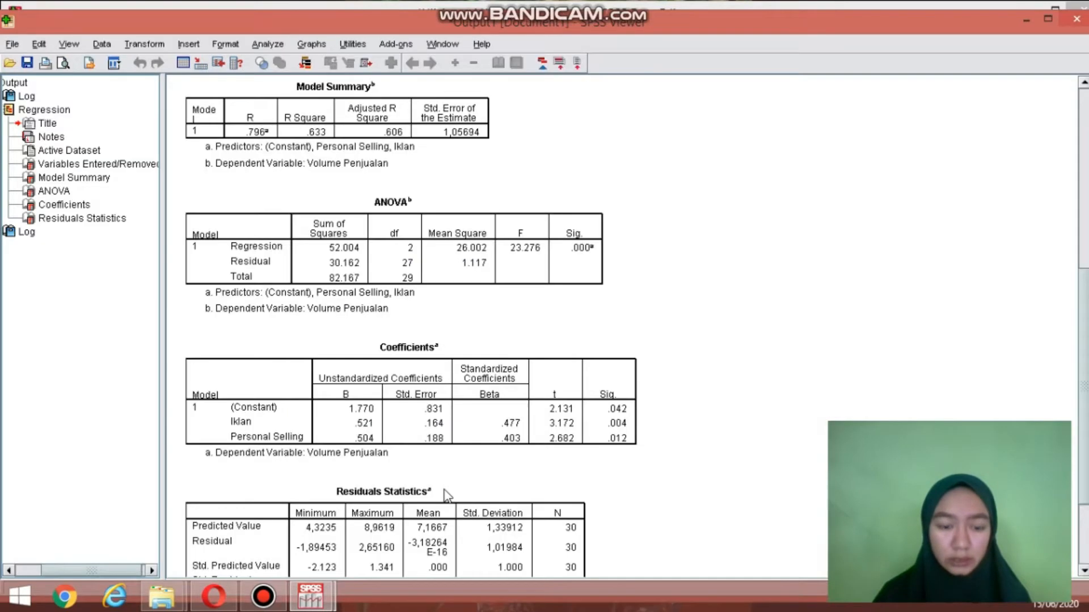
Return to the dataset and reopen Compute Variable with LnPerSelling as the target variable
mouse_move(311, 596)
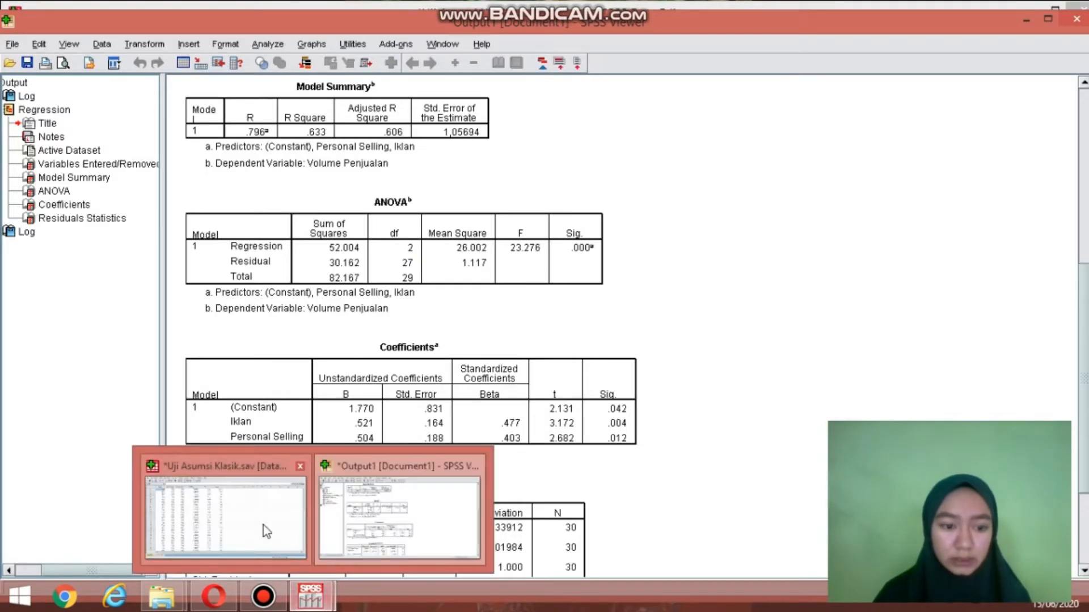
left_click(271, 533)
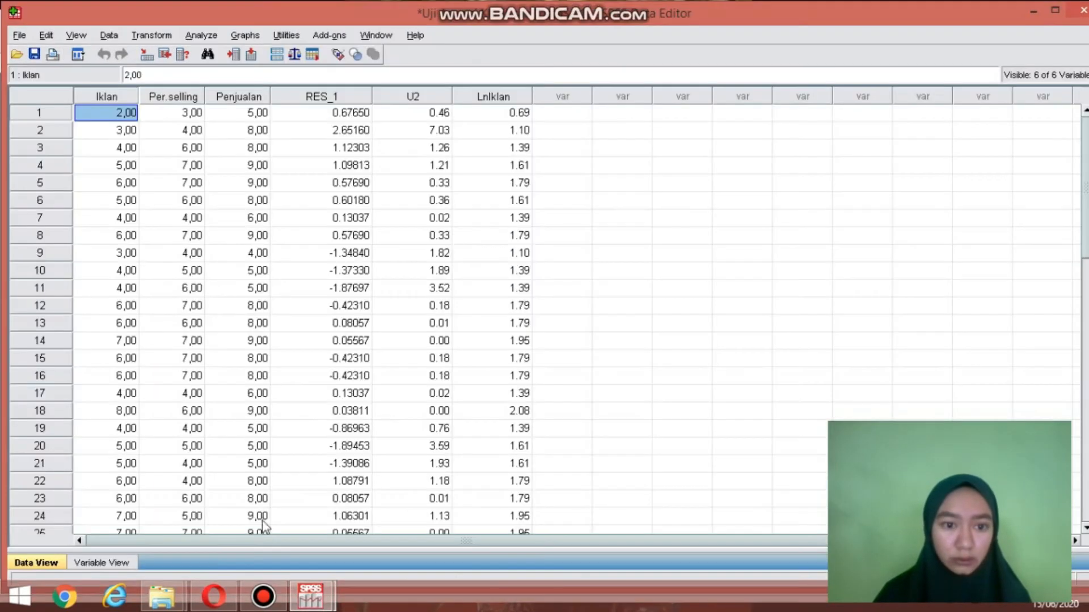
left_click(152, 37)
left_click(164, 56)
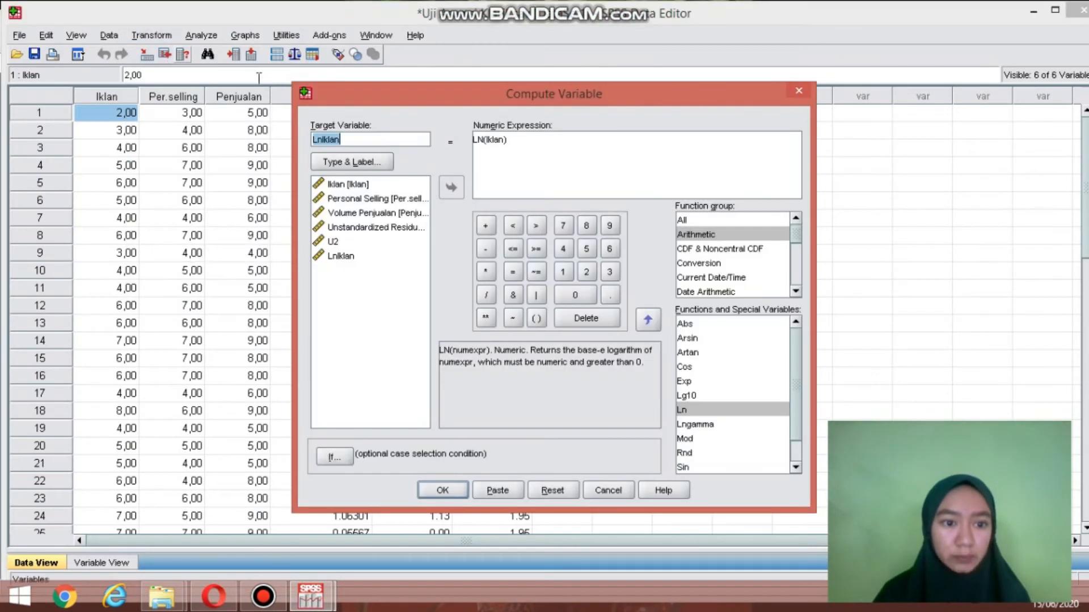
left_click(352, 141)
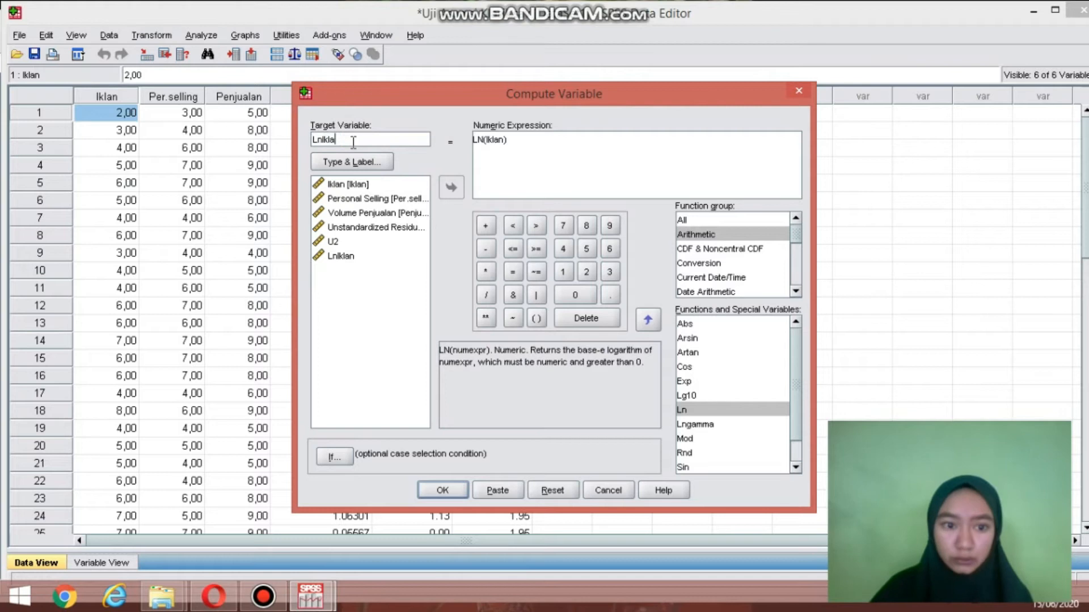
type("PerSell")
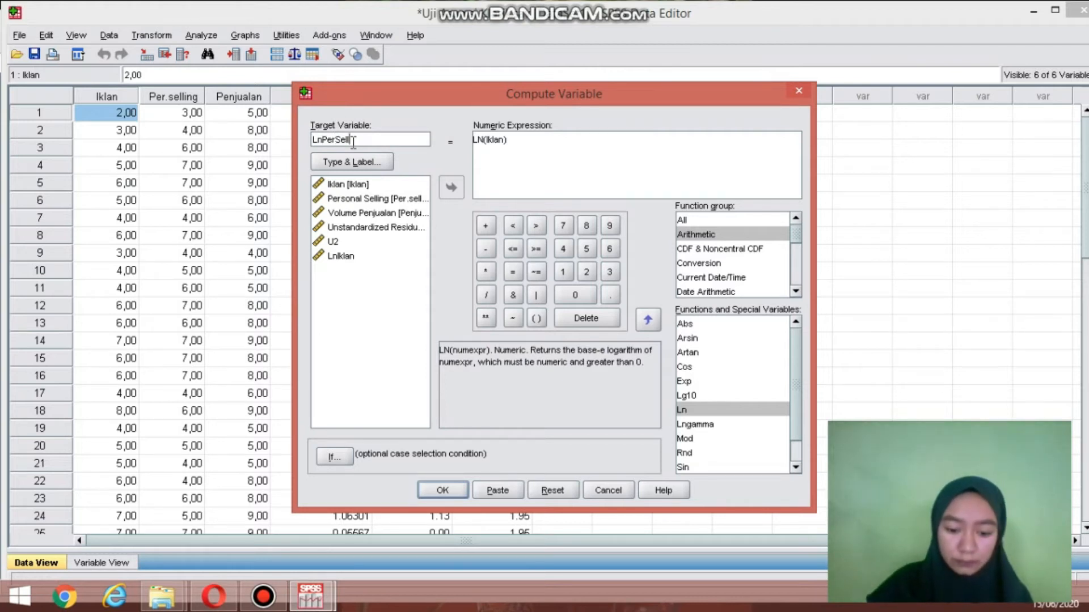
type("ing")
Replace the numeric expression with LN(Per.selling) and run the computation
left_click_drag(513, 142, 466, 146)
key("BackSpace")
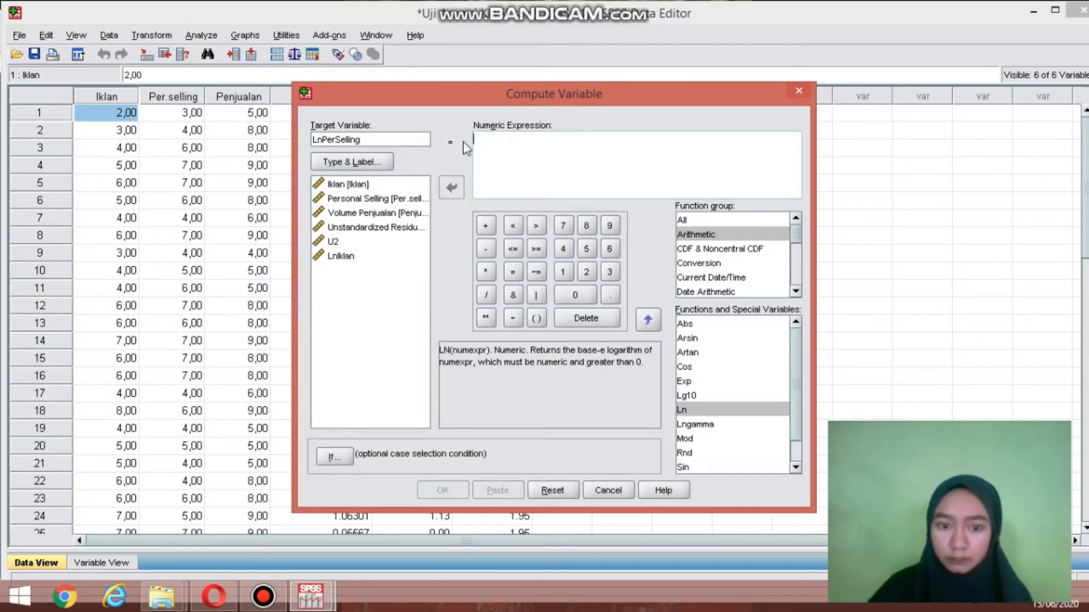
double_click(706, 411)
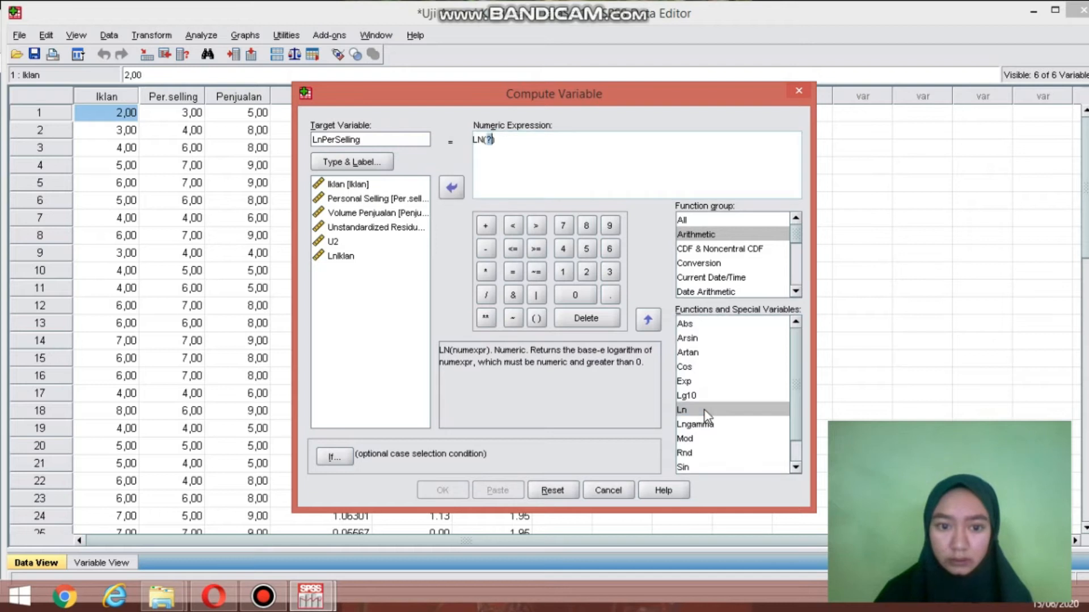
left_click(391, 199)
left_click(444, 192)
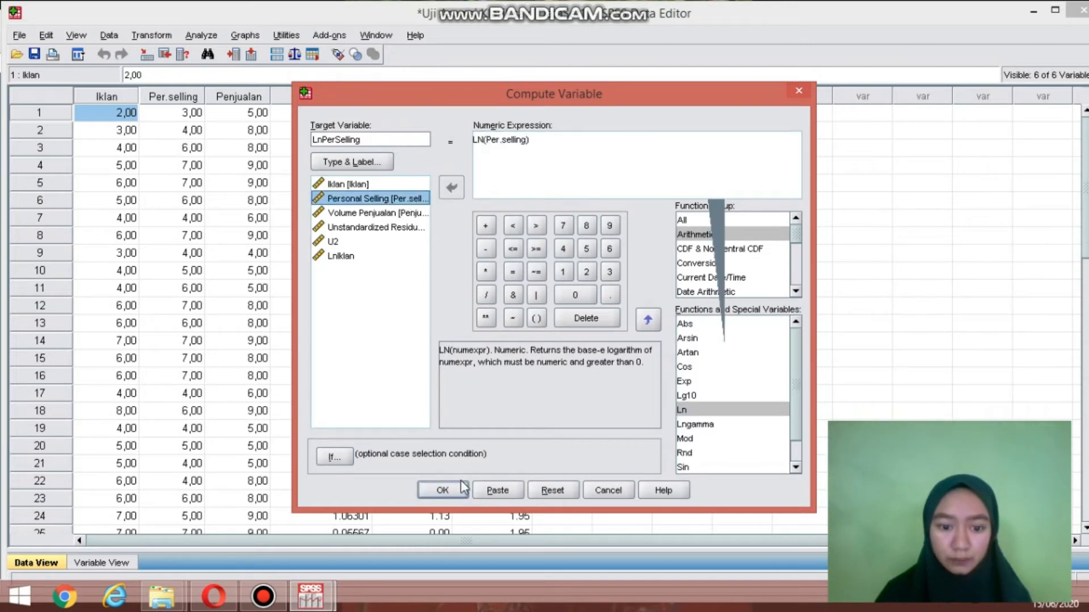
left_click(442, 491)
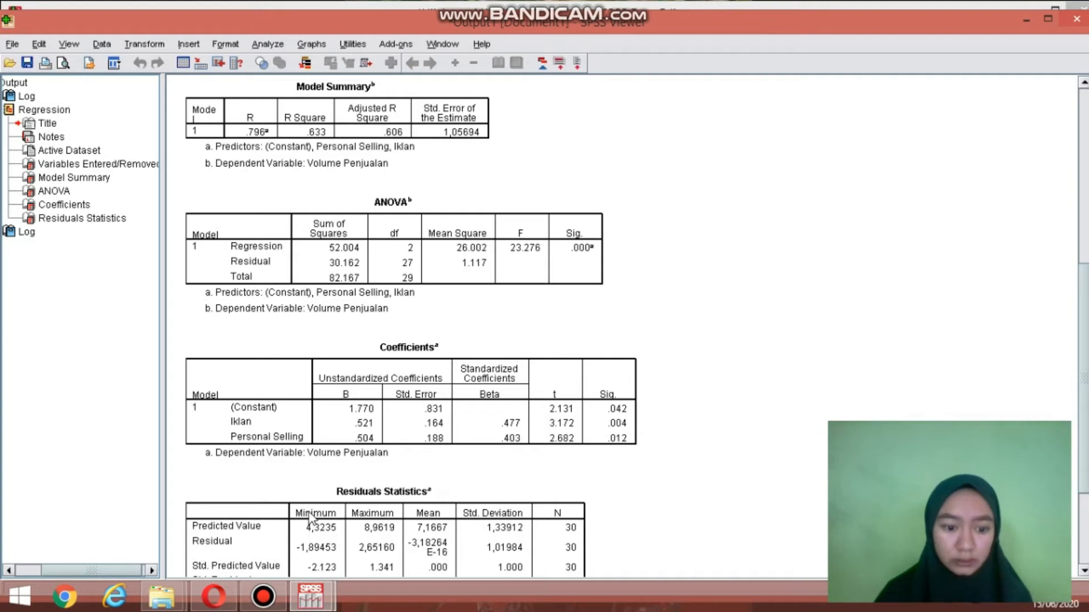
Return to the dataset and set LnU2 as the target variable of a new Compute Variable
left_click(313, 600)
left_click(267, 525)
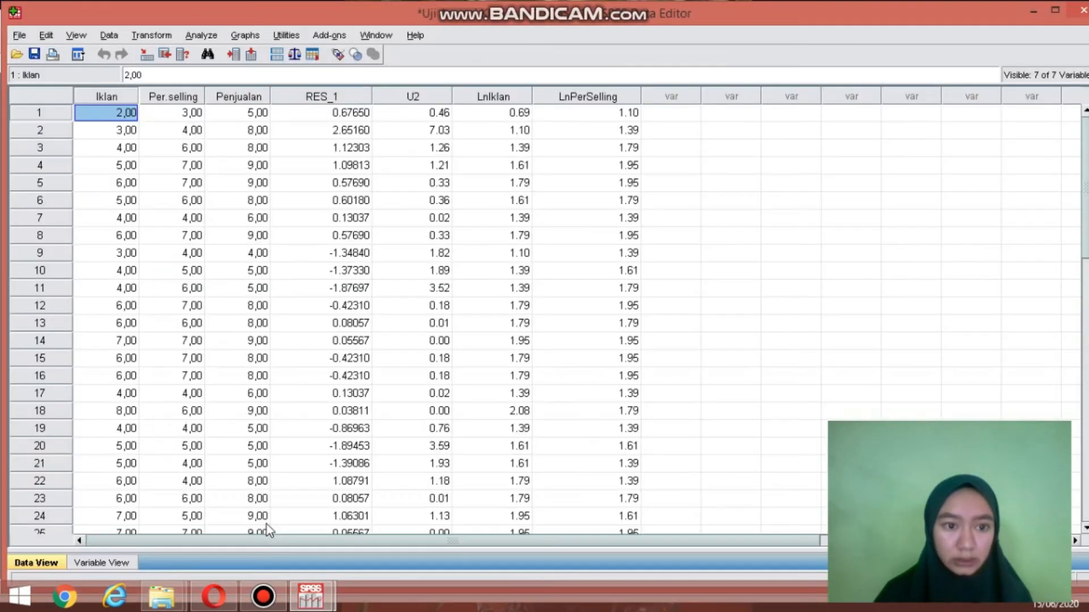
left_click(146, 35)
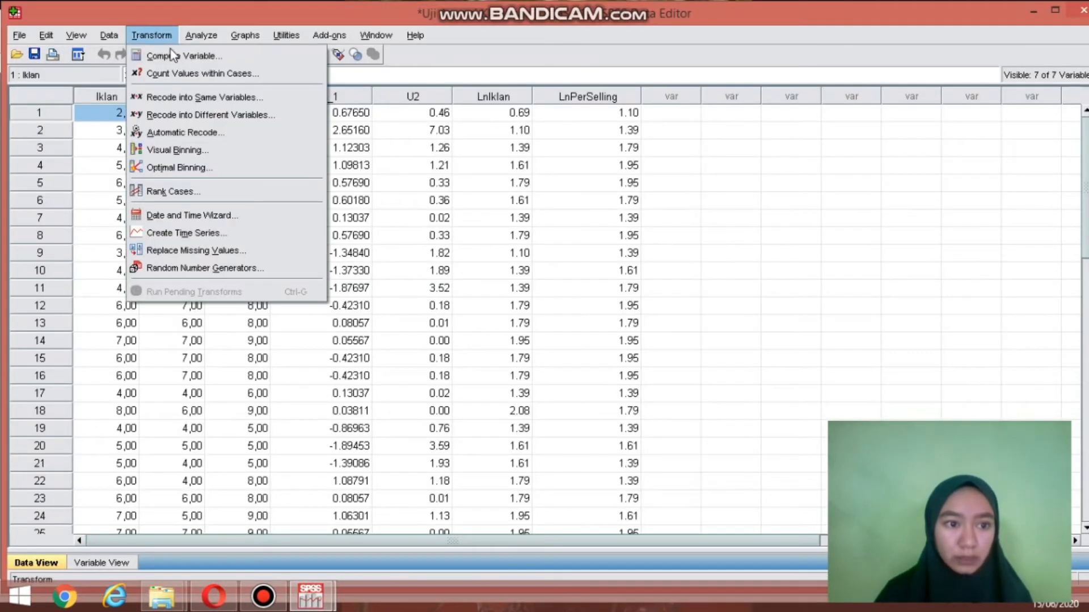
left_click(170, 52)
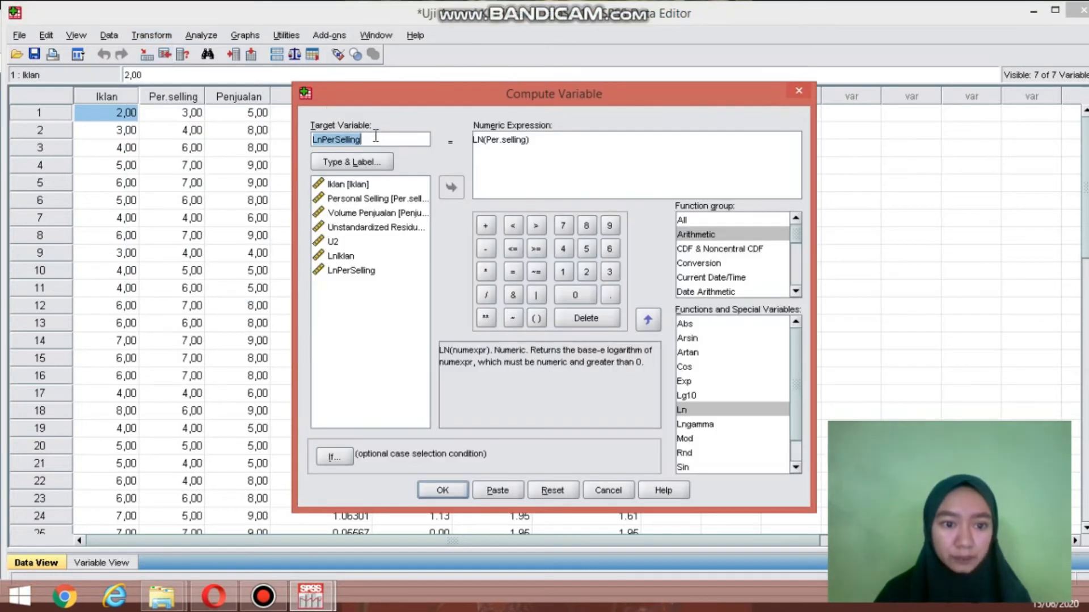
left_click(376, 138)
key("BackSpace")
key("BackSpace")
key("BackSpace")
key("BackSpace")
type("U2")
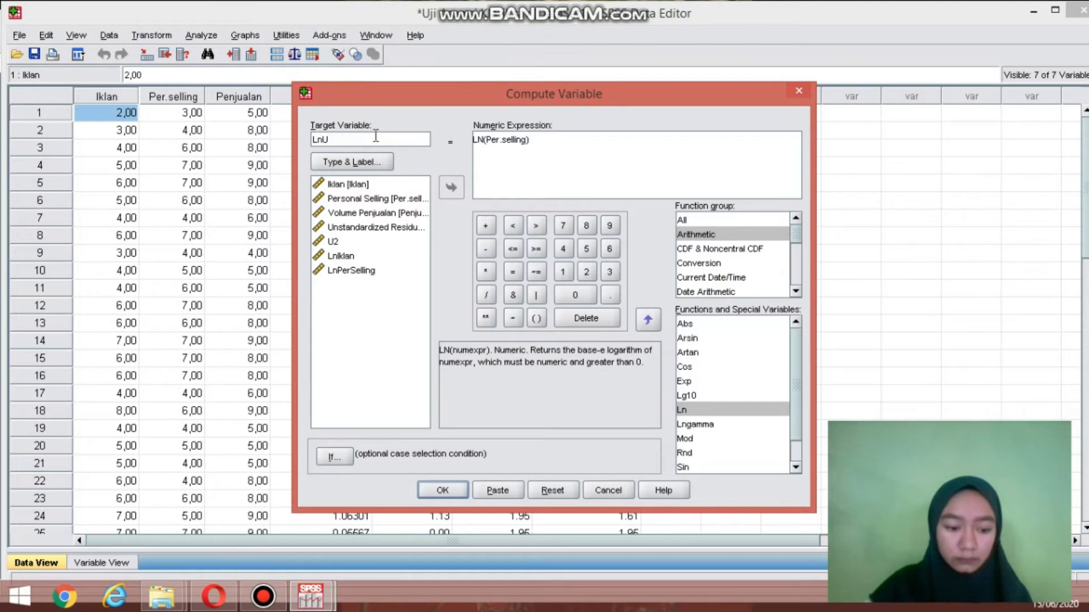
Change the argument of the LN expression to U2, run the computation, and bring the dataset back up
left_click_drag(526, 140, 489, 142)
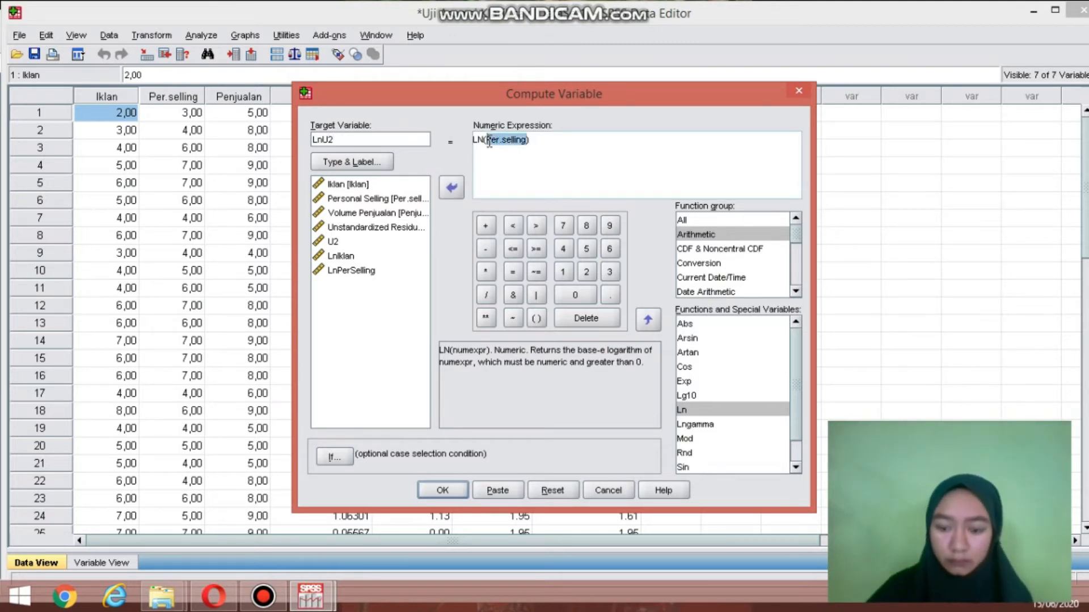
key("BackSpace")
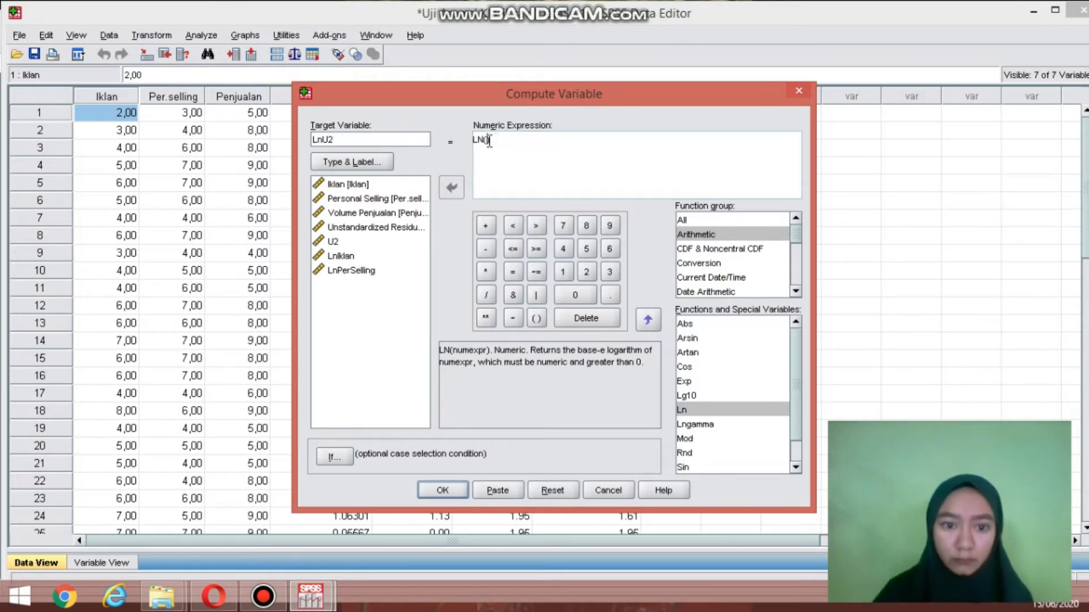
left_click(355, 244)
left_click(457, 190)
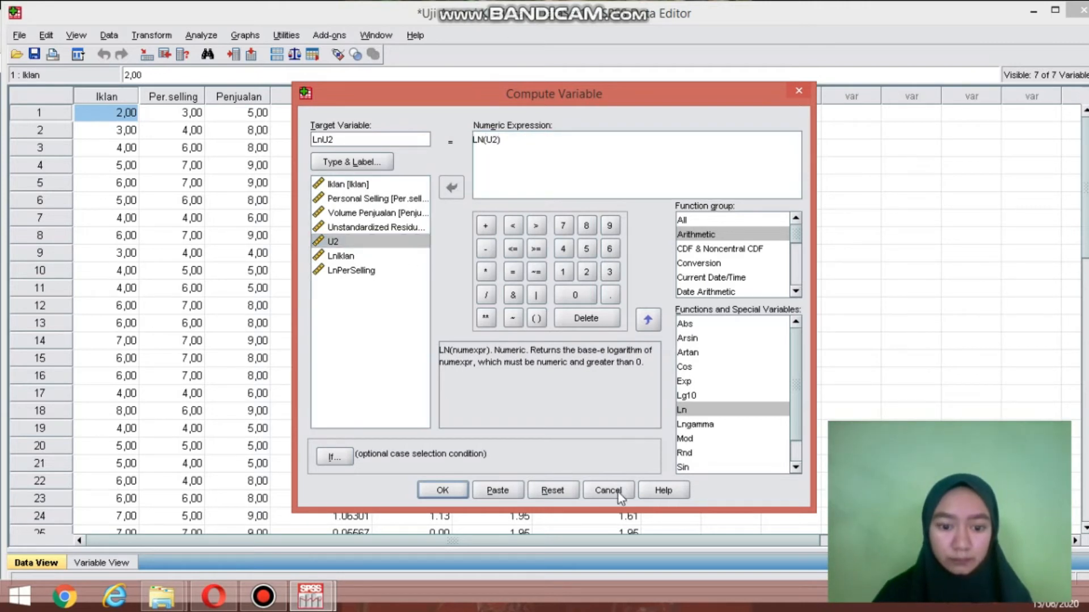
left_click(442, 490)
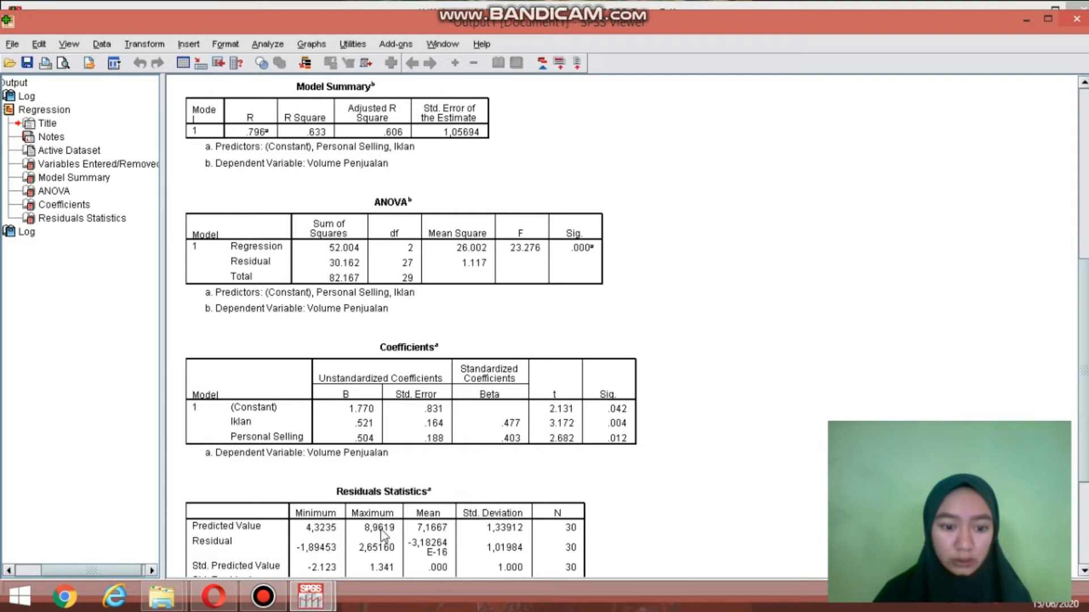
mouse_move(312, 595)
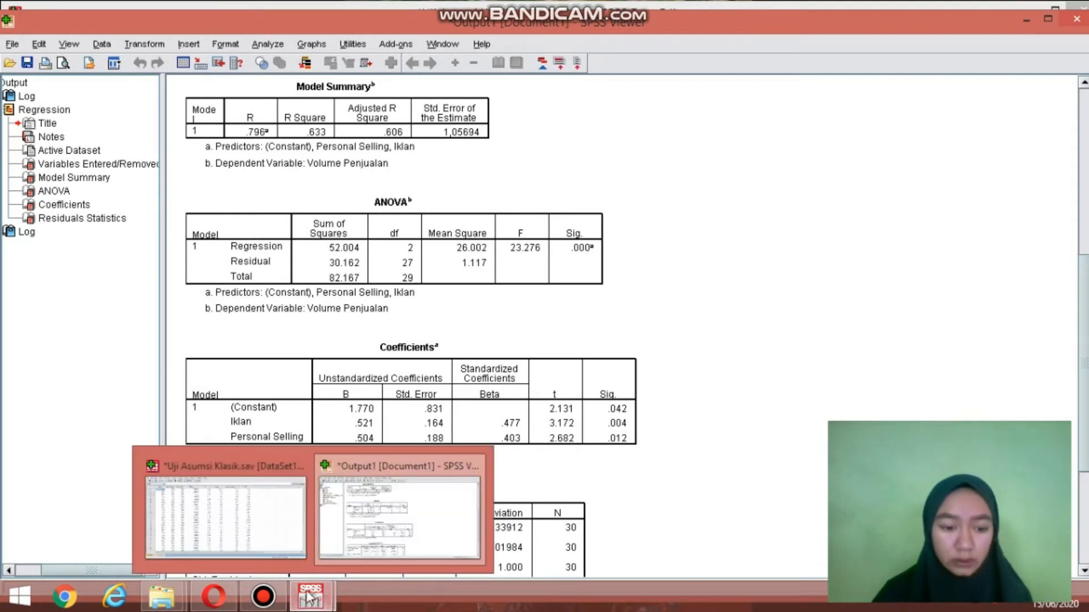
left_click(260, 540)
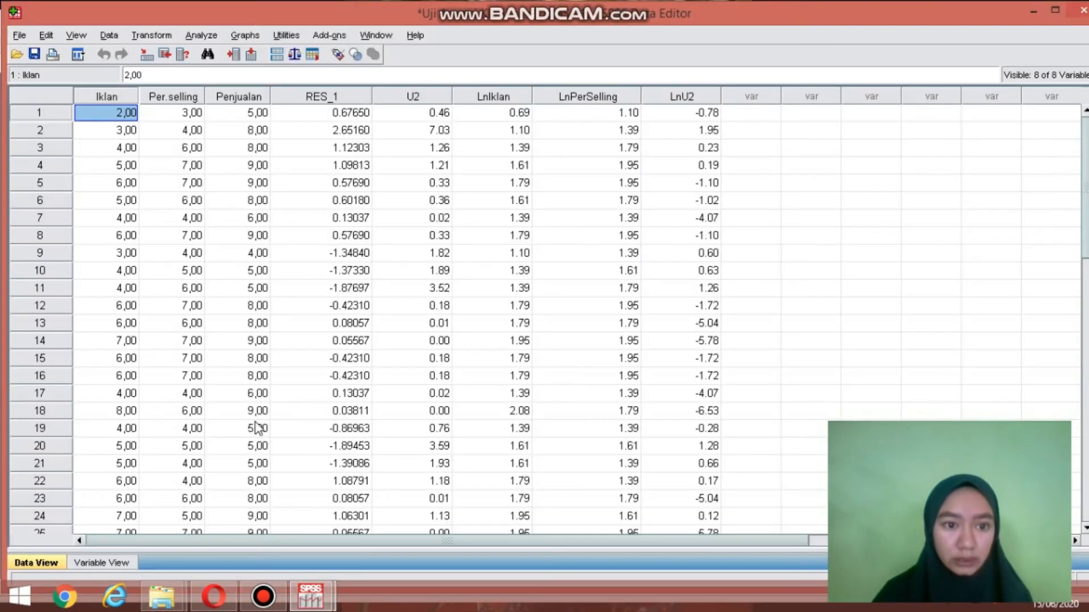
Open the linear regression setup and replace Volume Penjualan with LnU2 as the dependent variable
left_click(210, 37)
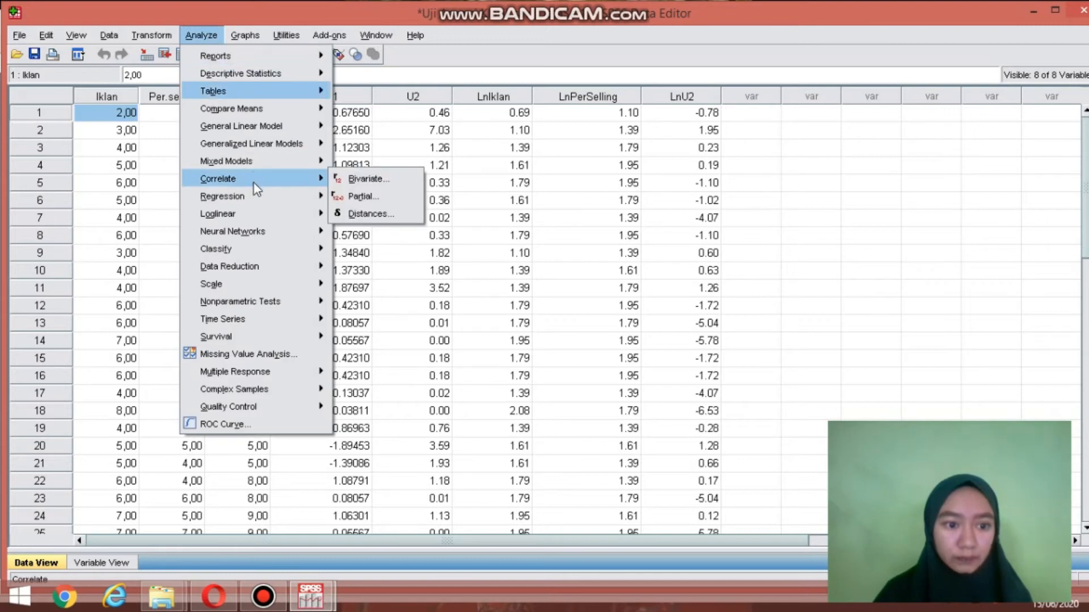
mouse_move(256, 196)
left_click(372, 196)
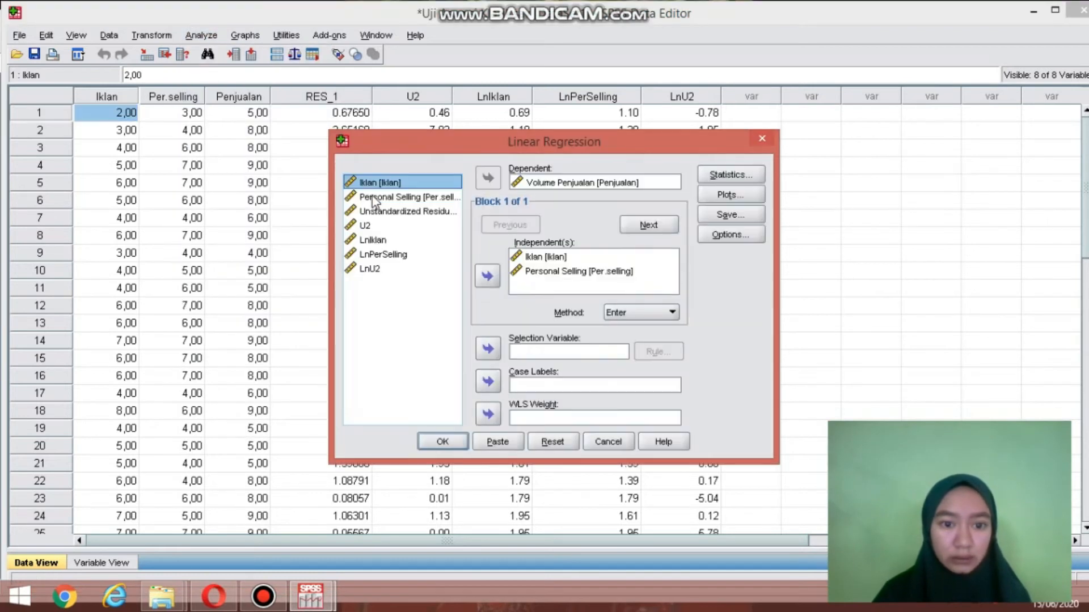
left_click(528, 184)
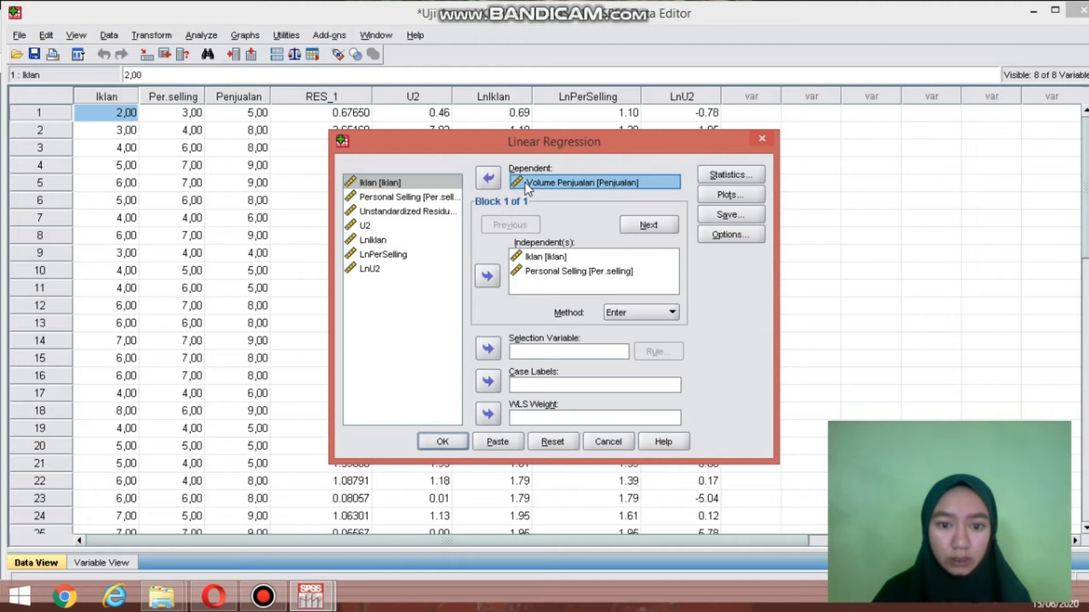
left_click(488, 177)
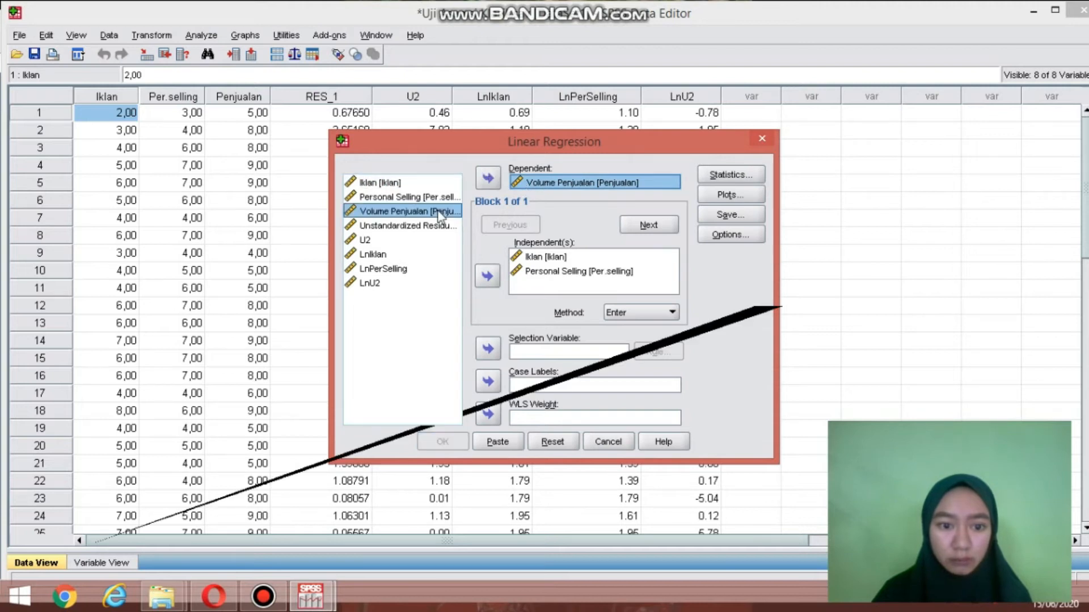
left_click(377, 284)
left_click(488, 179)
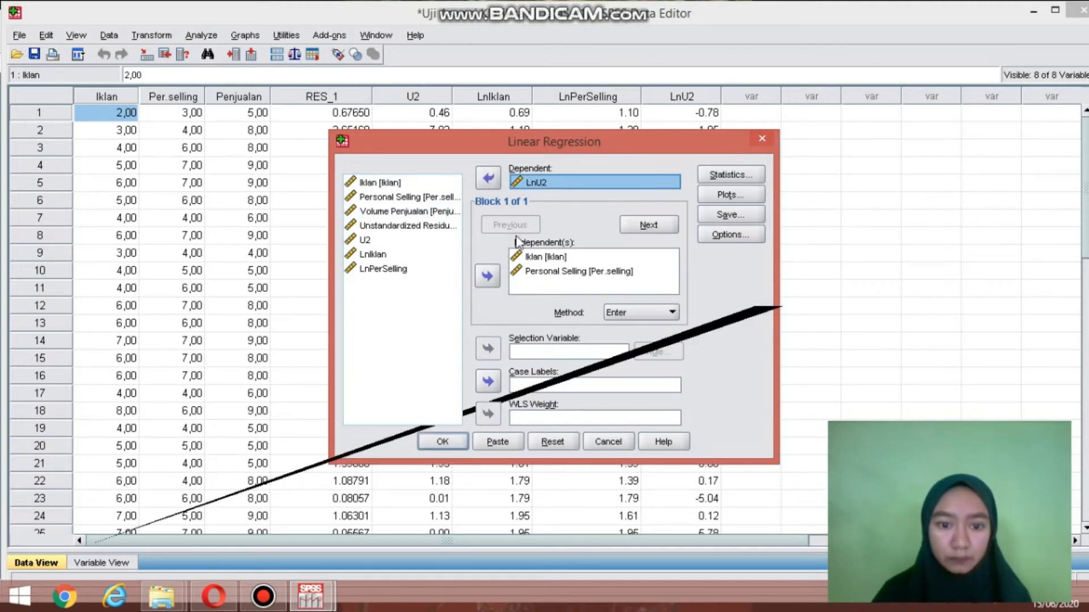
Replace the independents Iklan and Personal Selling with LnIklan and LnPerSelling, and run the regression
left_click(535, 258)
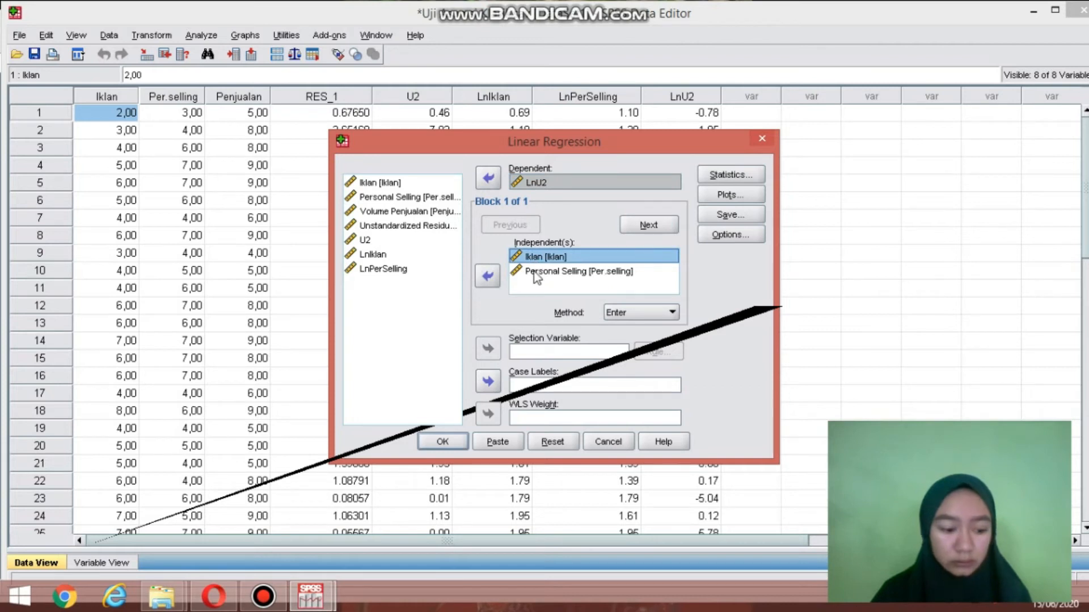
left_click(536, 276, "ctrl")
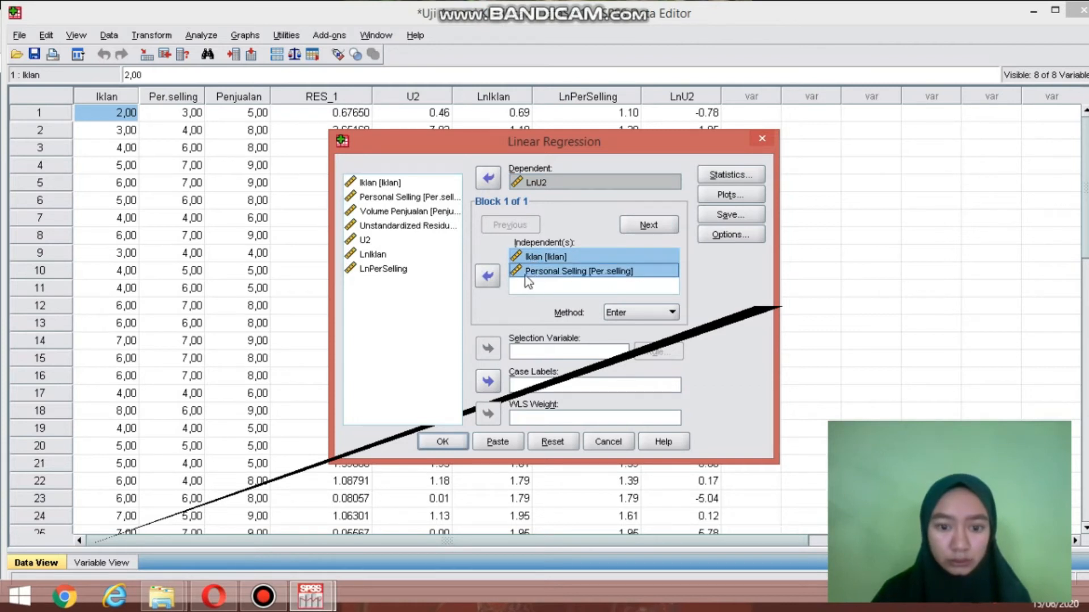
left_click(487, 276)
left_click(389, 255)
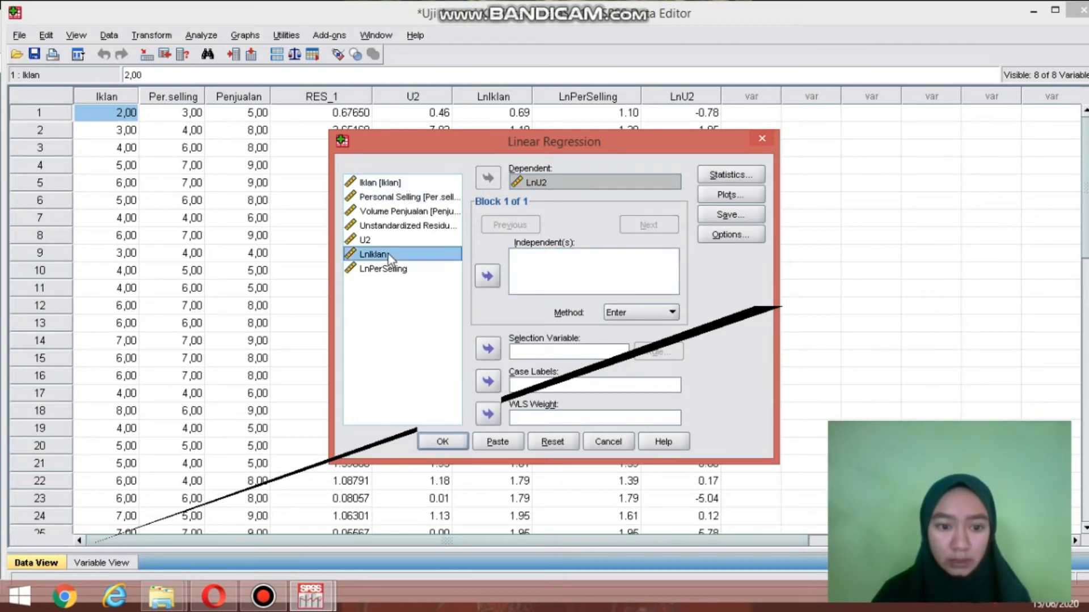
left_click(391, 270, "ctrl")
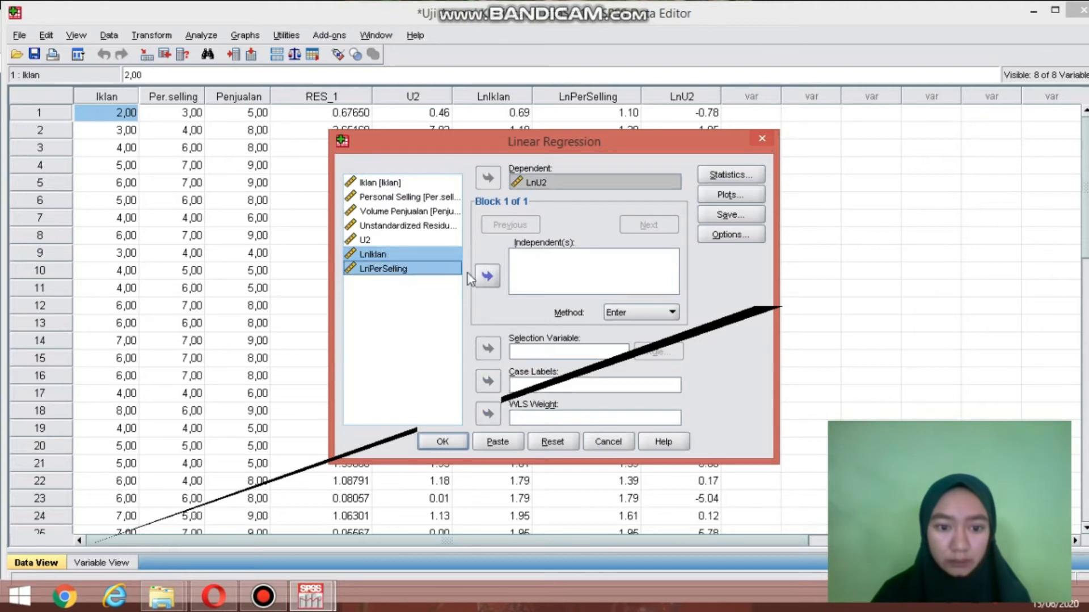
left_click(487, 277)
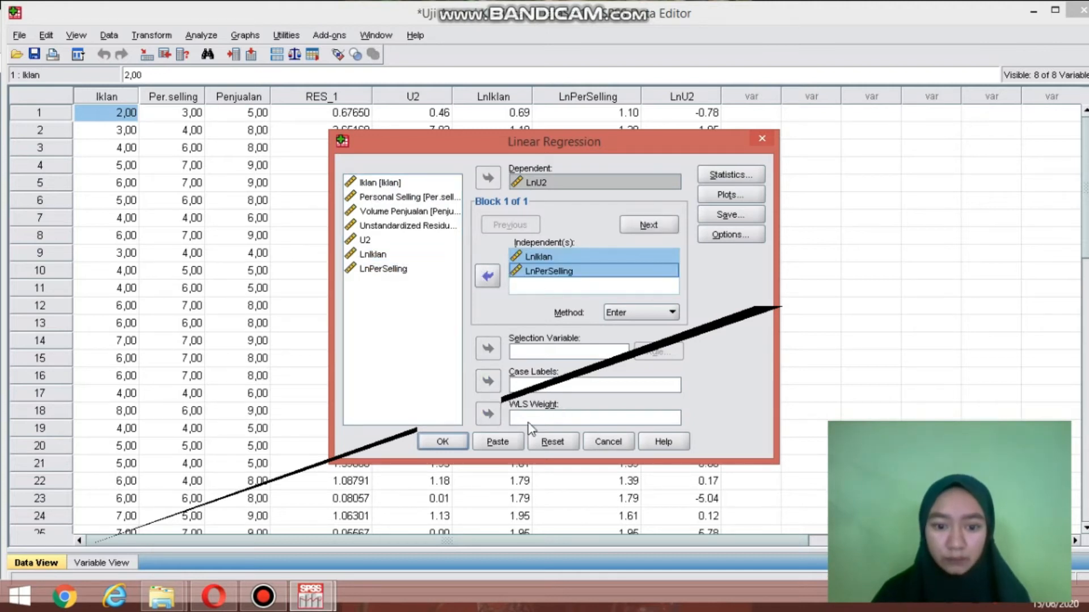
left_click(443, 441)
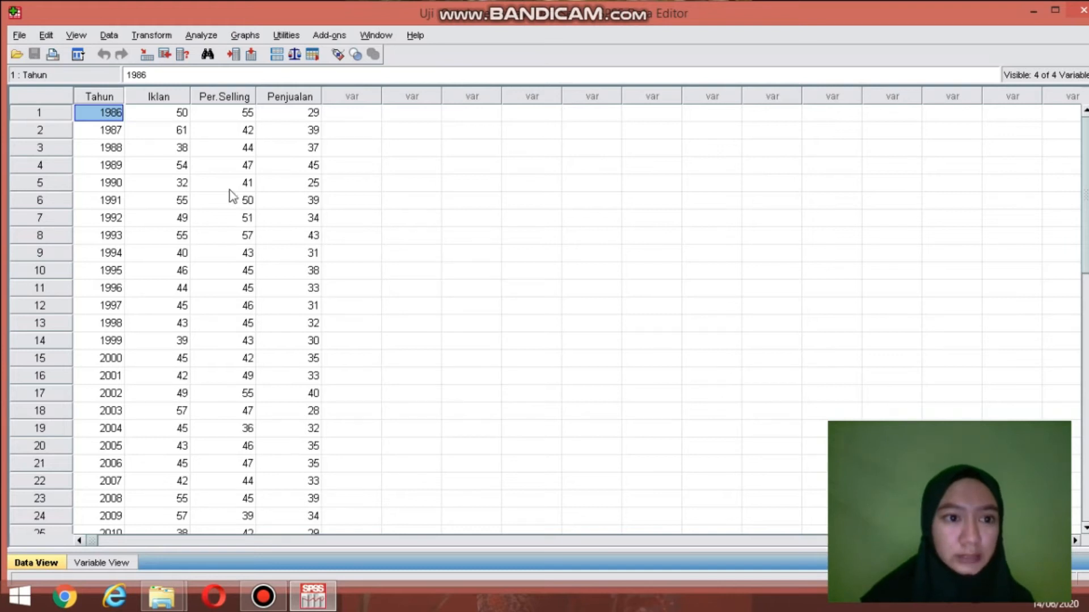
Set up a linear regression on the yearly dataset with Volume Penjualan as dependent and Iklan and Personal Selling as independents
left_click(200, 31)
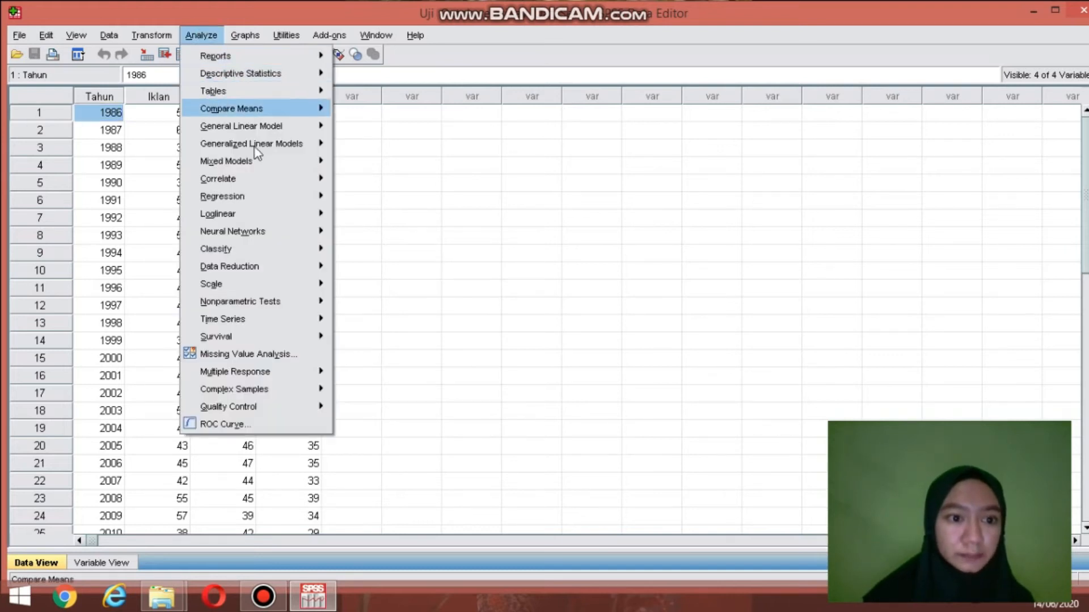
mouse_move(261, 193)
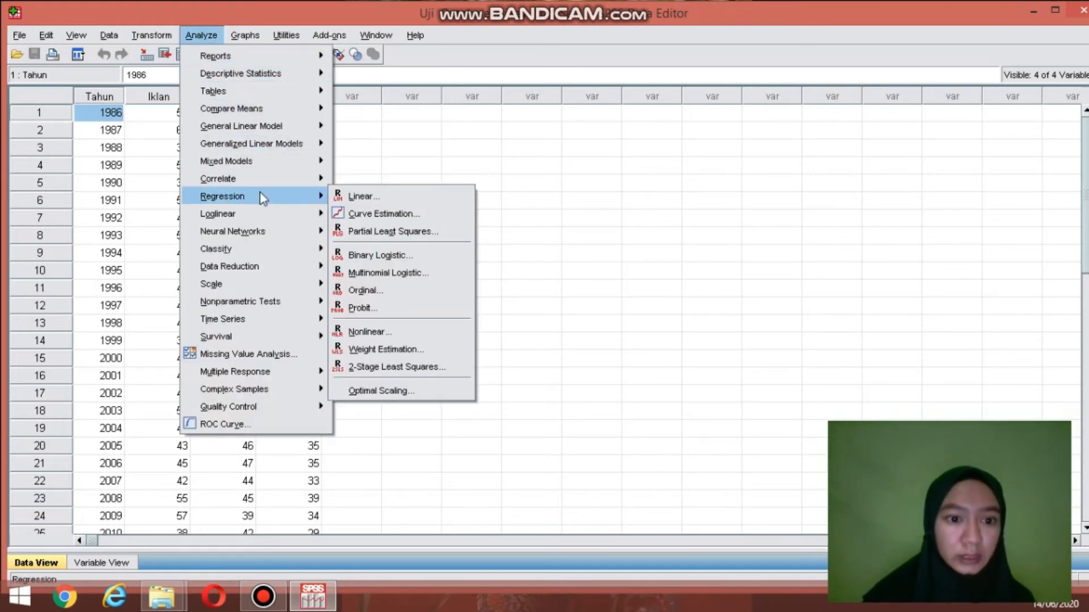
left_click(360, 196)
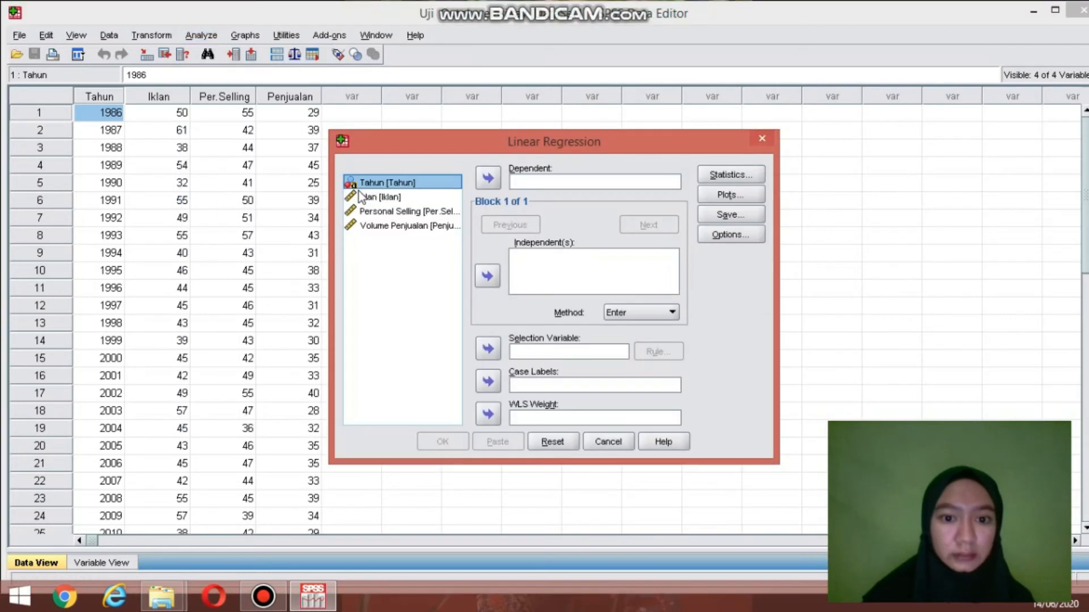
left_click(386, 226)
left_click(501, 181)
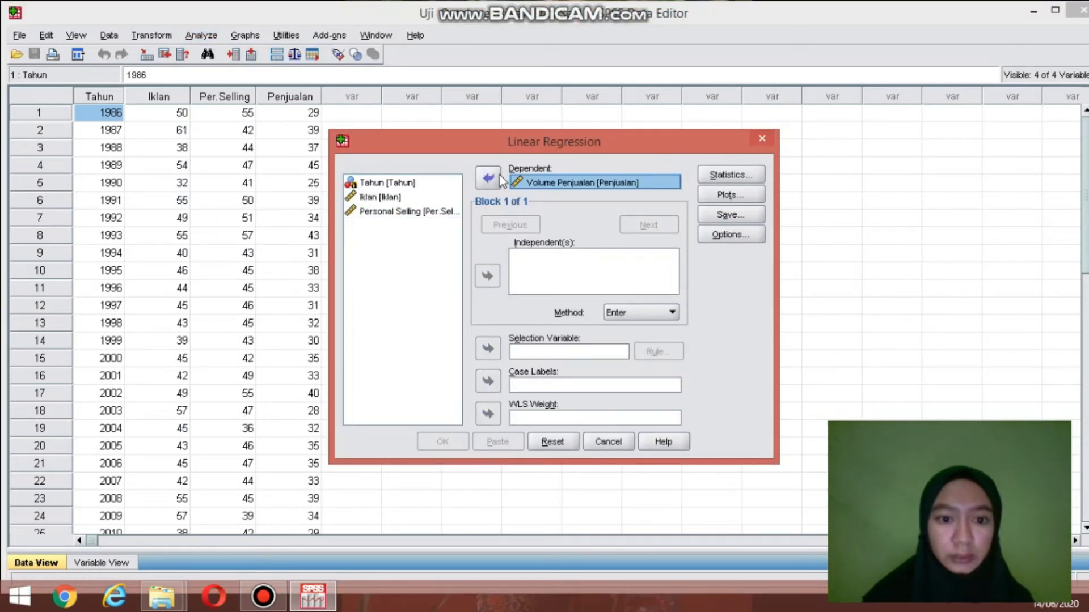
left_click(406, 198)
left_click(409, 212, "shift")
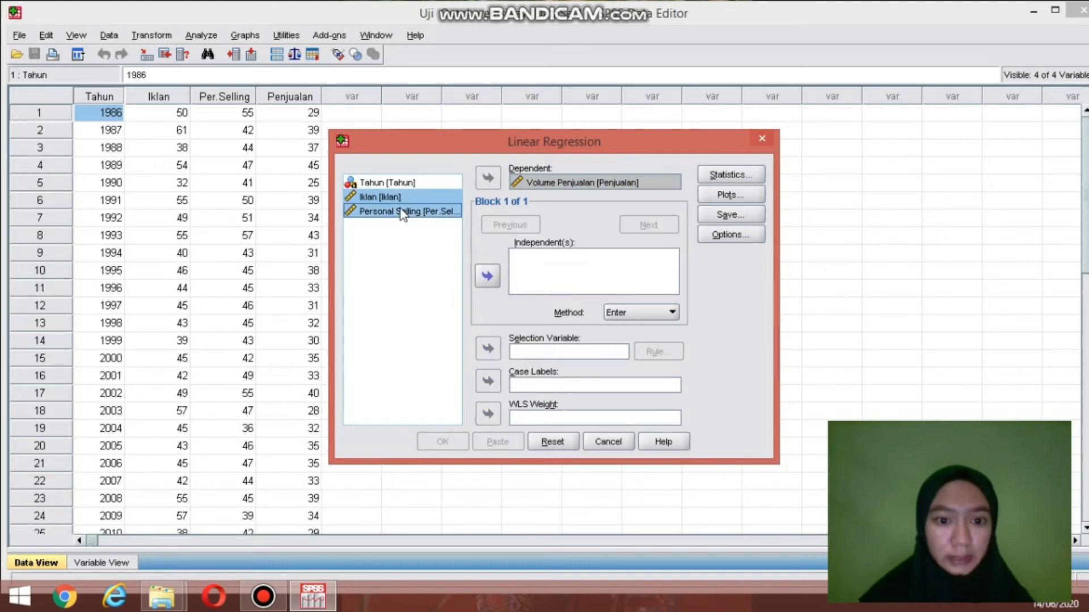
left_click(488, 278)
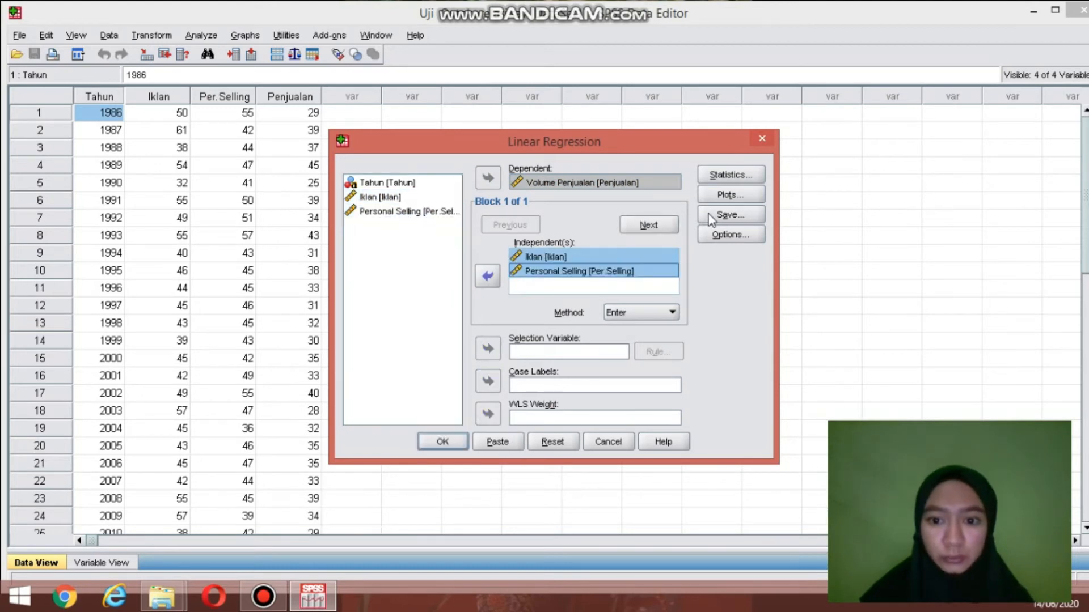
Add the Durbin-Watson residual statistic to the regression and run it
left_click(720, 172)
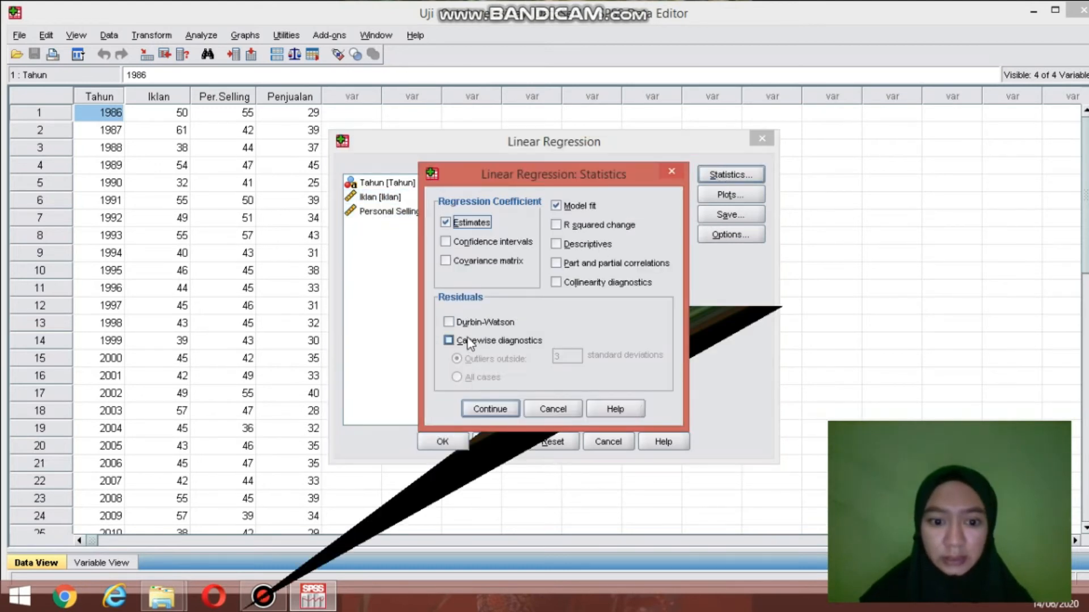
left_click(448, 322)
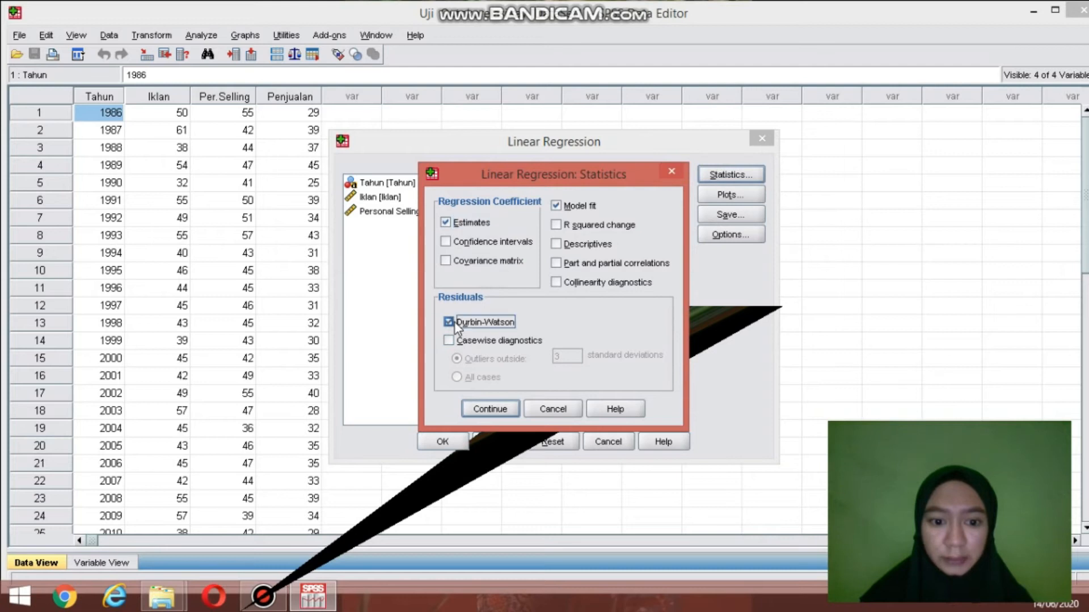
left_click(510, 409)
left_click(443, 441)
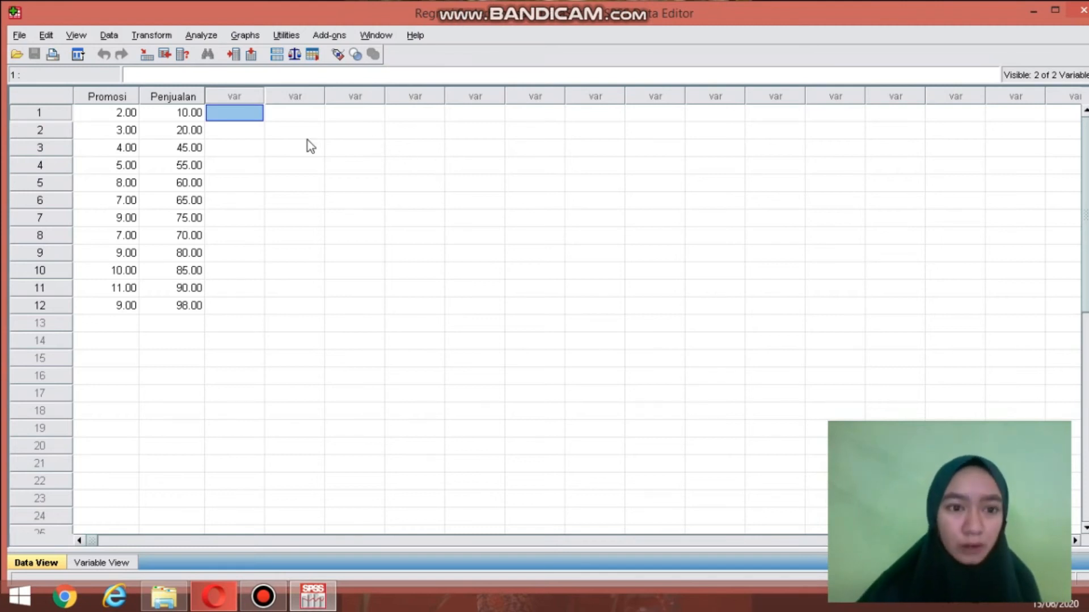
Run a simple linear regression with Penjualan as the dependent variable and Promosi as the independent variable
left_click(205, 37)
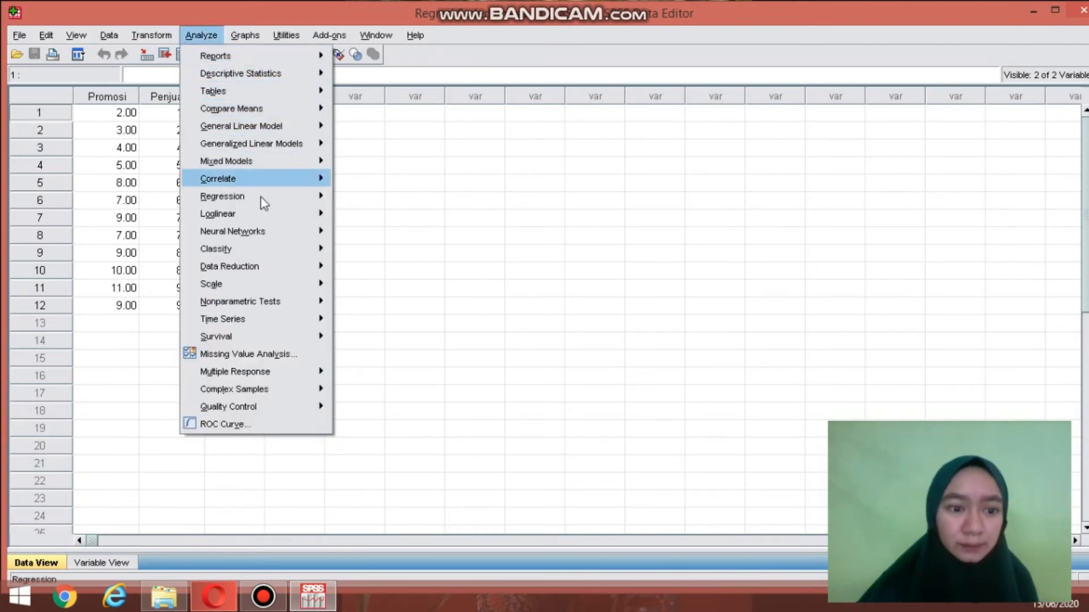
mouse_move(264, 204)
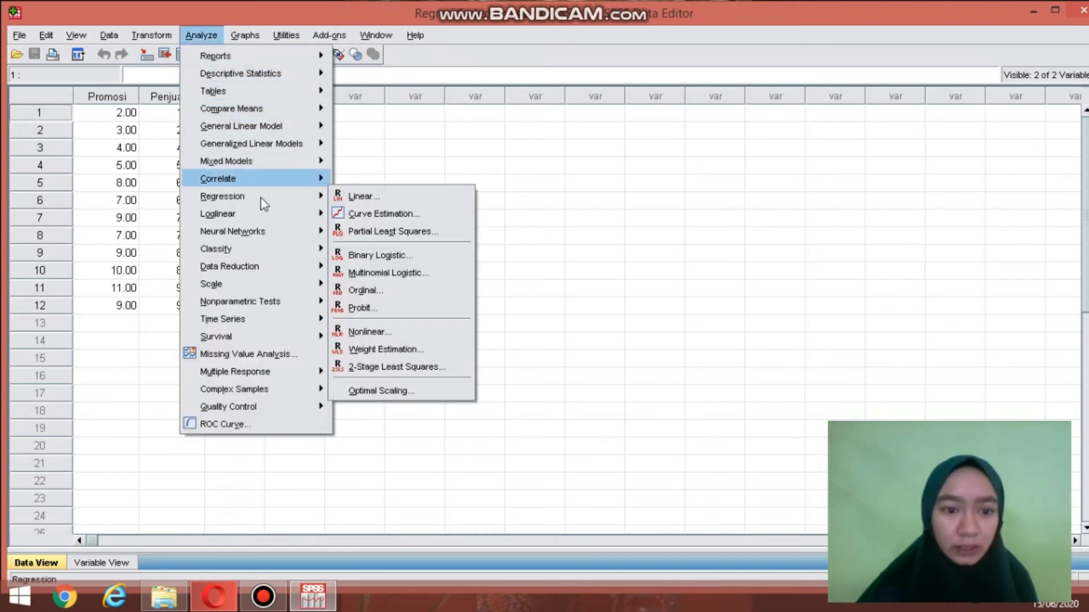
left_click(357, 197)
left_click(388, 199)
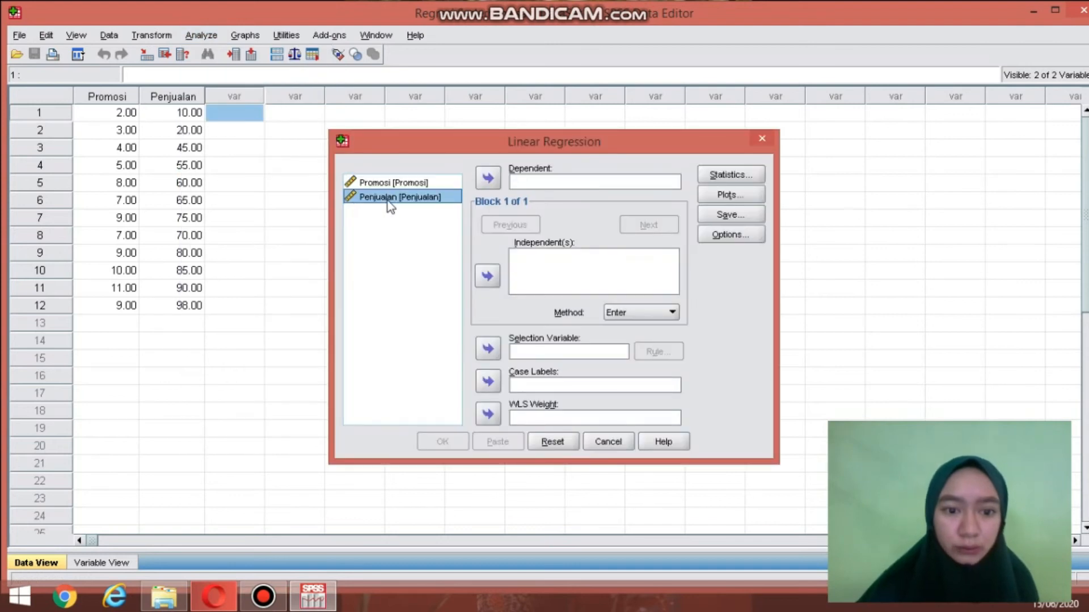
left_click(489, 178)
left_click(422, 183)
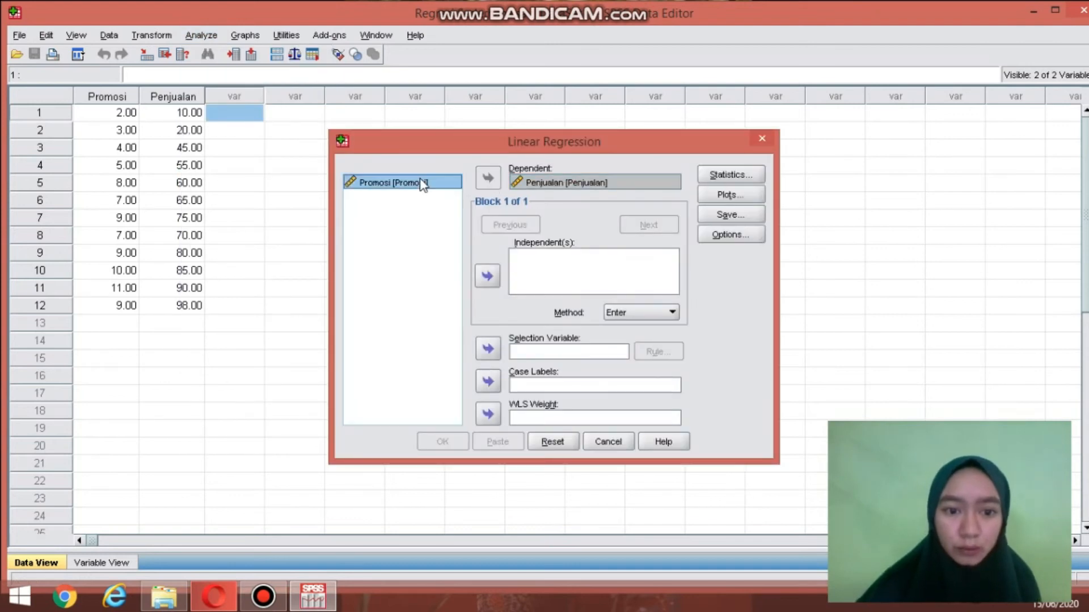
left_click(487, 278)
left_click(454, 445)
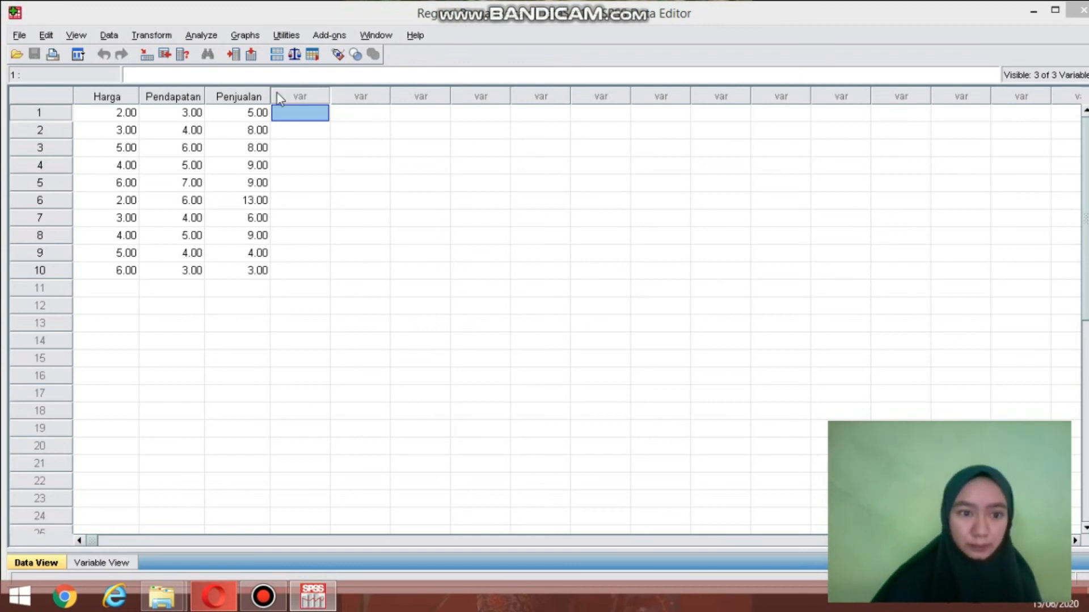
Run a multiple linear regression with Volume Penjualan as the dependent variable and Harga and Pendapatan as independents
left_click(203, 37)
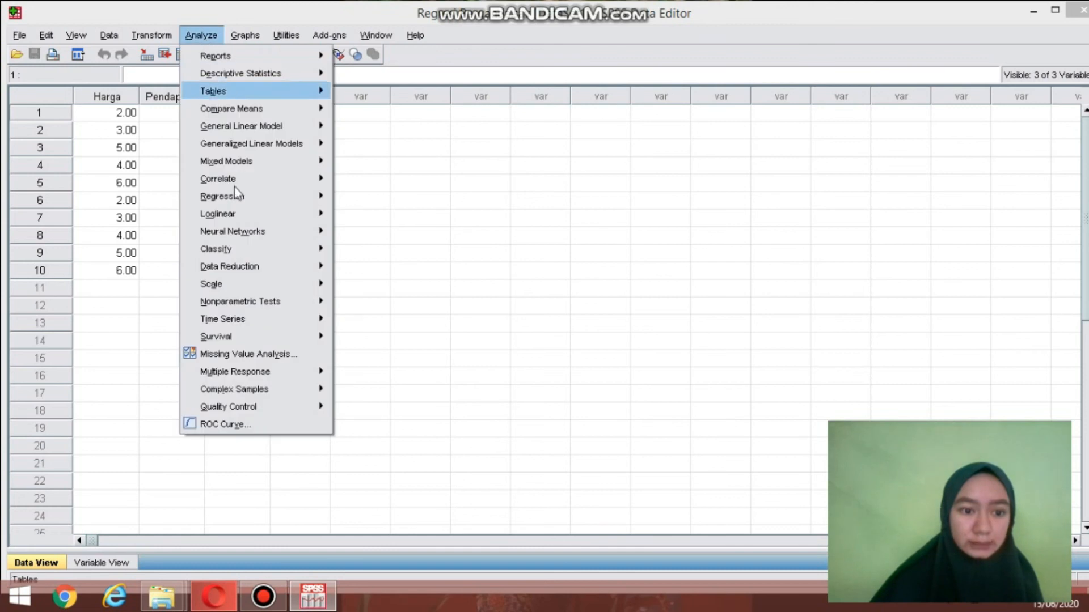
mouse_move(242, 202)
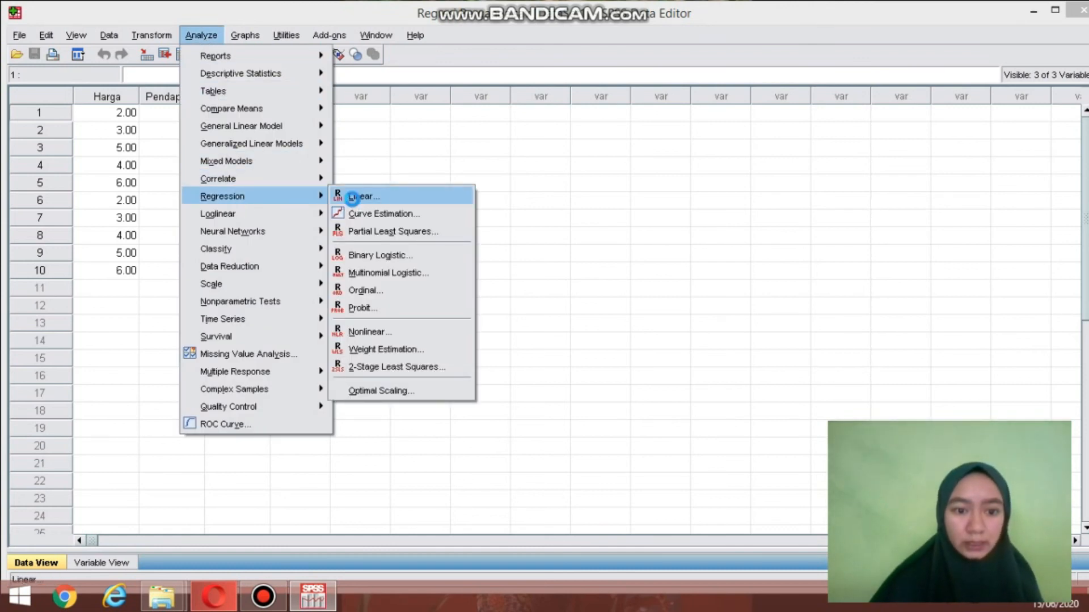
left_click(366, 196)
left_click(393, 211)
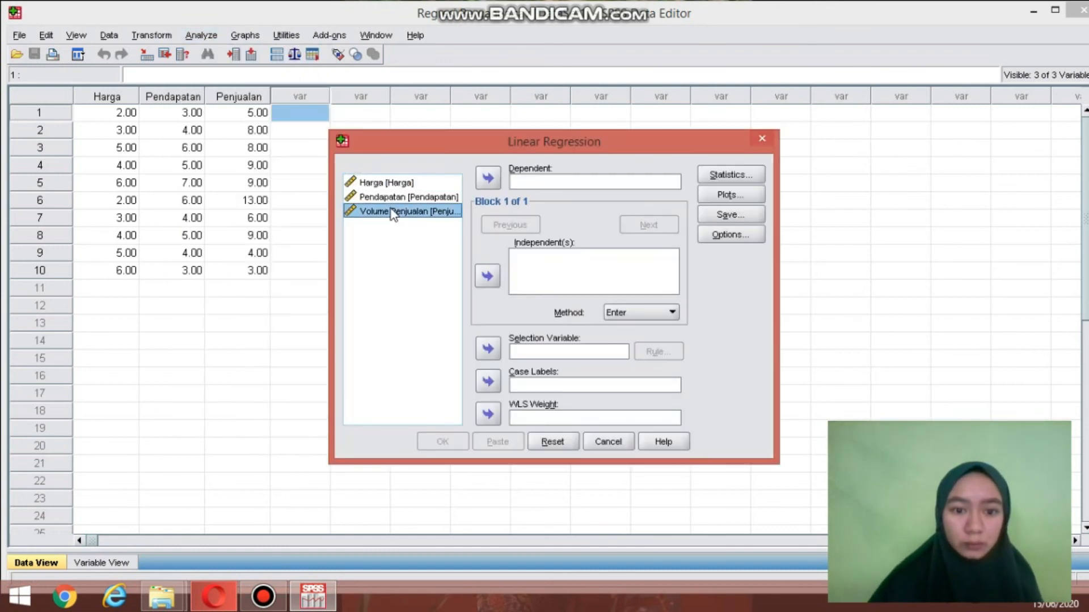
left_click(487, 178)
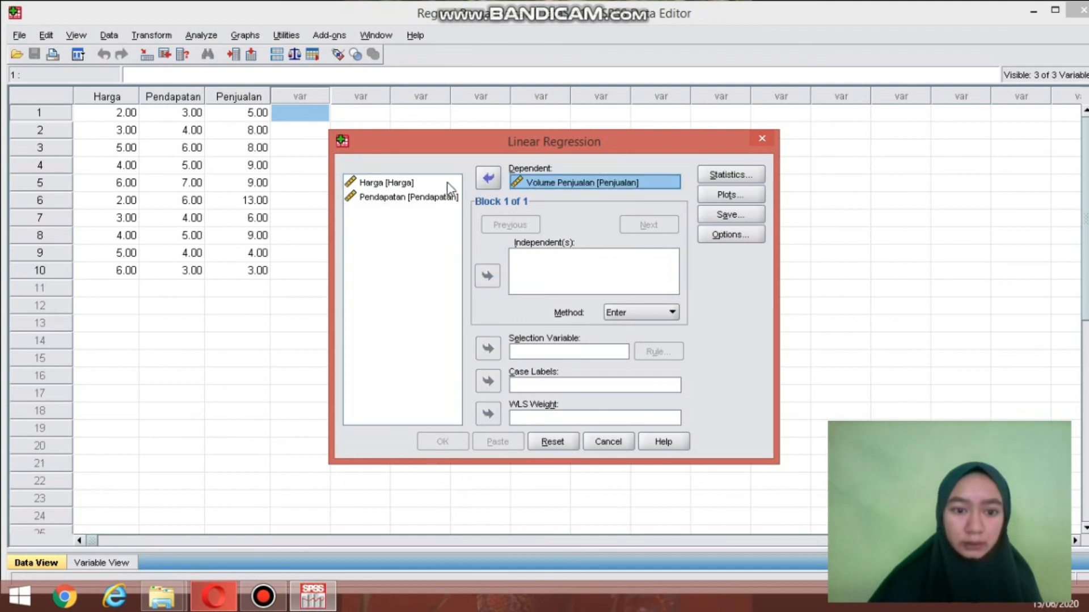
left_click(402, 186)
left_click(402, 197, "shift")
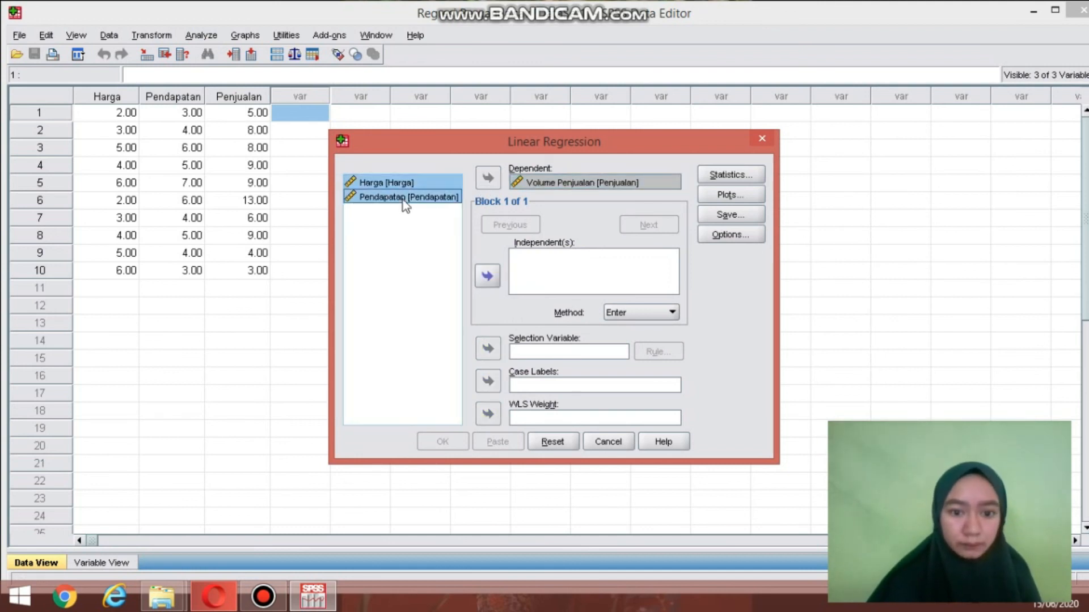
left_click(486, 279)
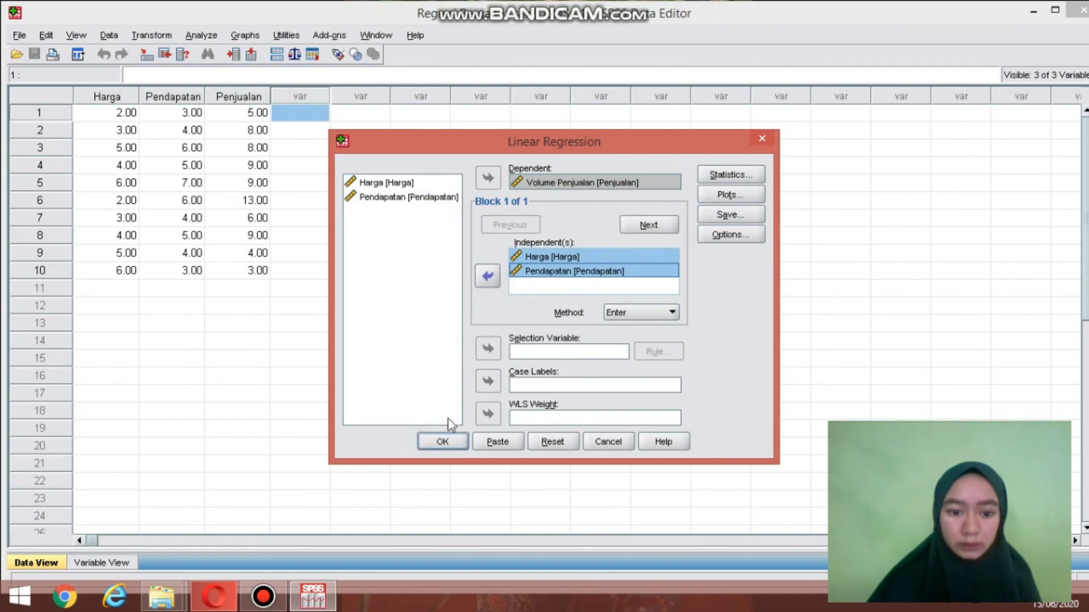
left_click(442, 441)
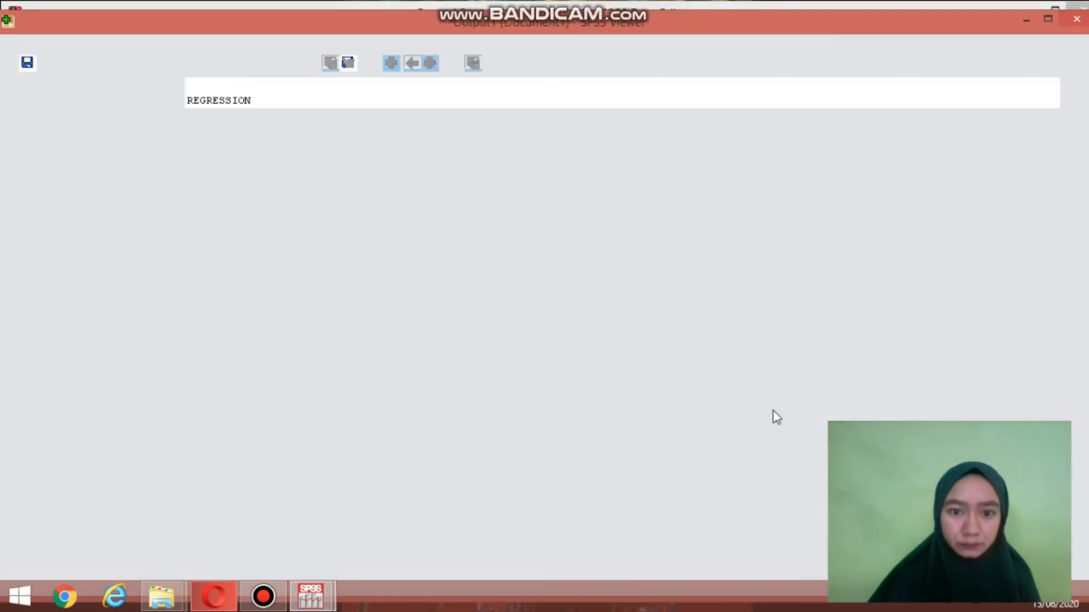